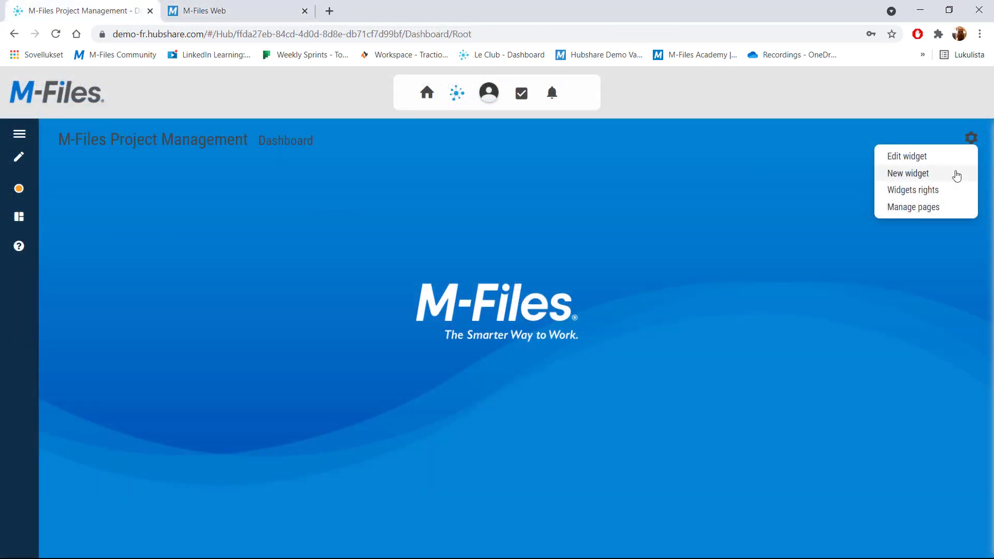
Add an Extension content widget to the dashboard, sized six columns wide by two rows high.
{"action": "left_click", "coordinate": [957, 176]}
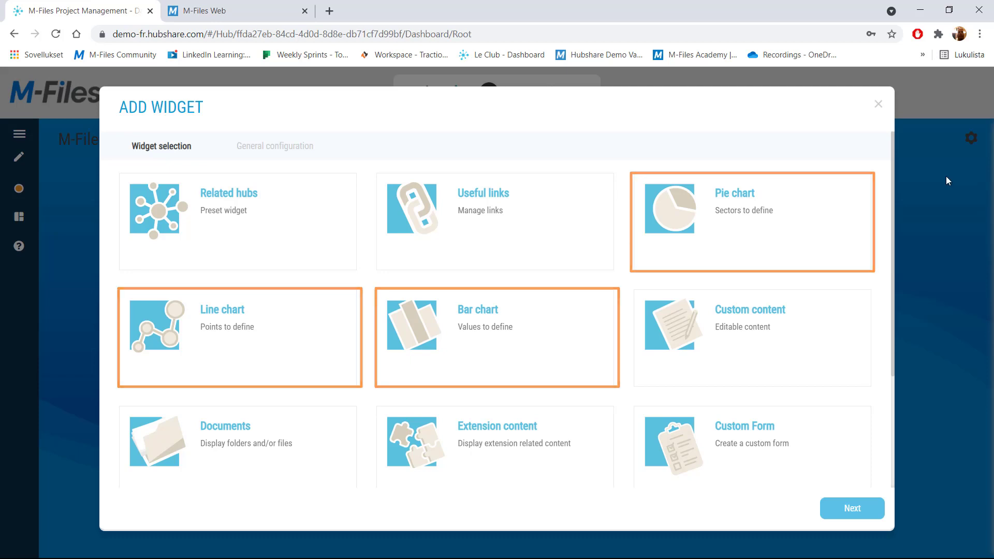
{"action": "scroll", "coordinate": [821, 244], "scroll_direction": "down", "scroll_amount": 3}
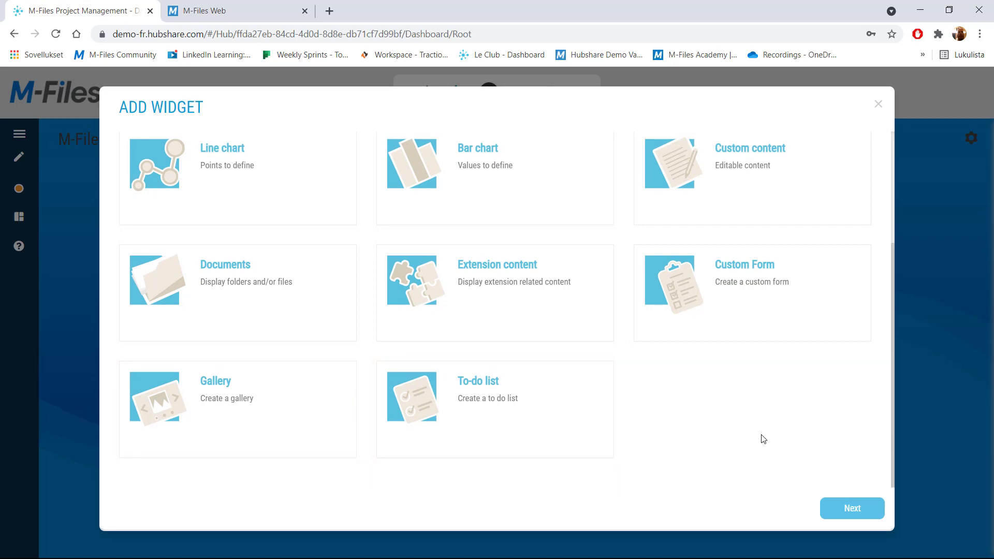
{"action": "left_click", "coordinate": [494, 295]}
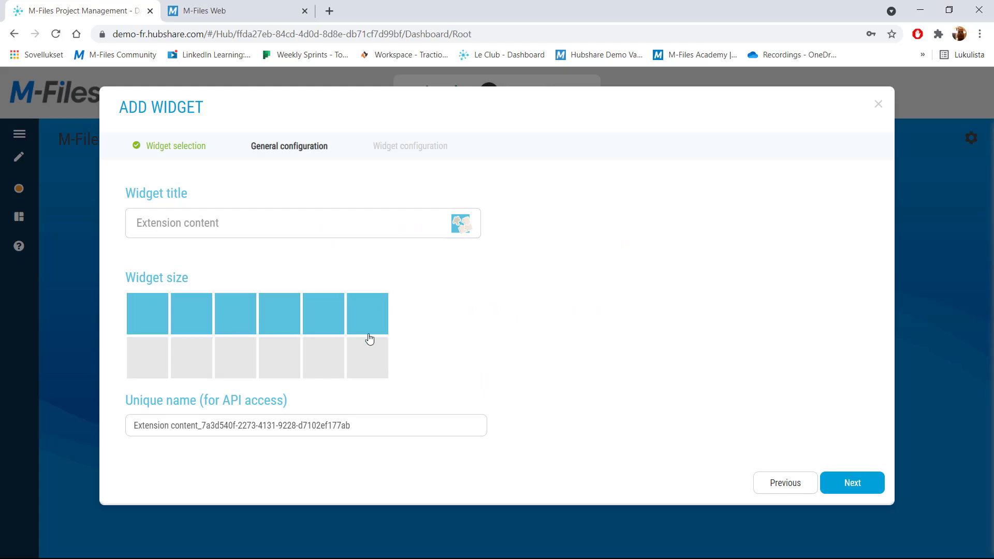
{"action": "left_click", "coordinate": [371, 364]}
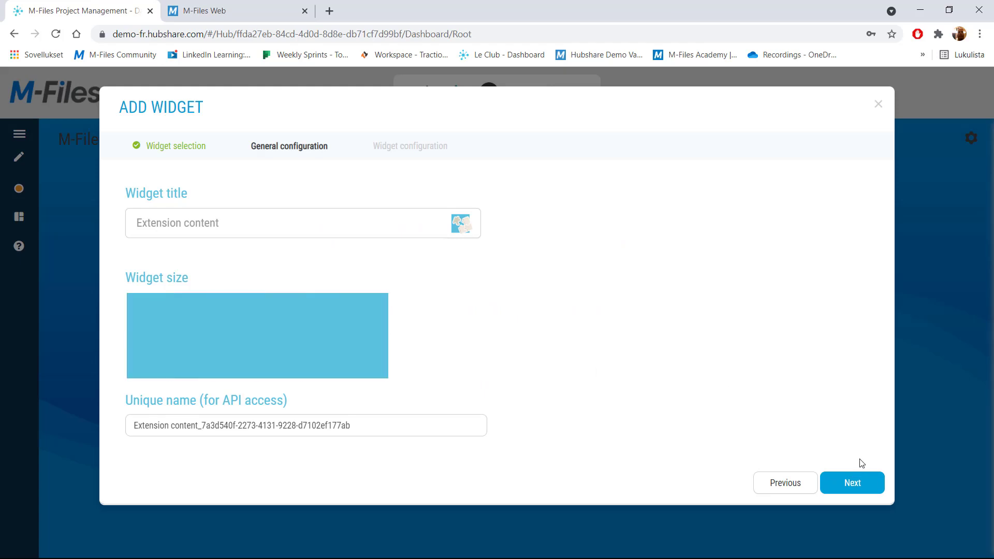
{"action": "left_click", "coordinate": [853, 482]}
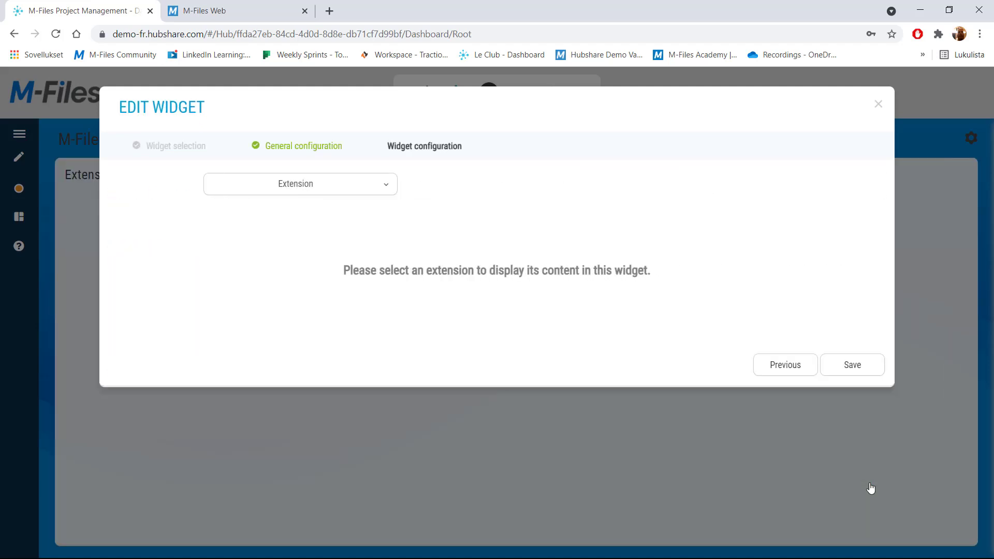
Set the widget to use the M-Files extension in Explorer mode with the Demo Vault configuration.
{"action": "left_click", "coordinate": [388, 186]}
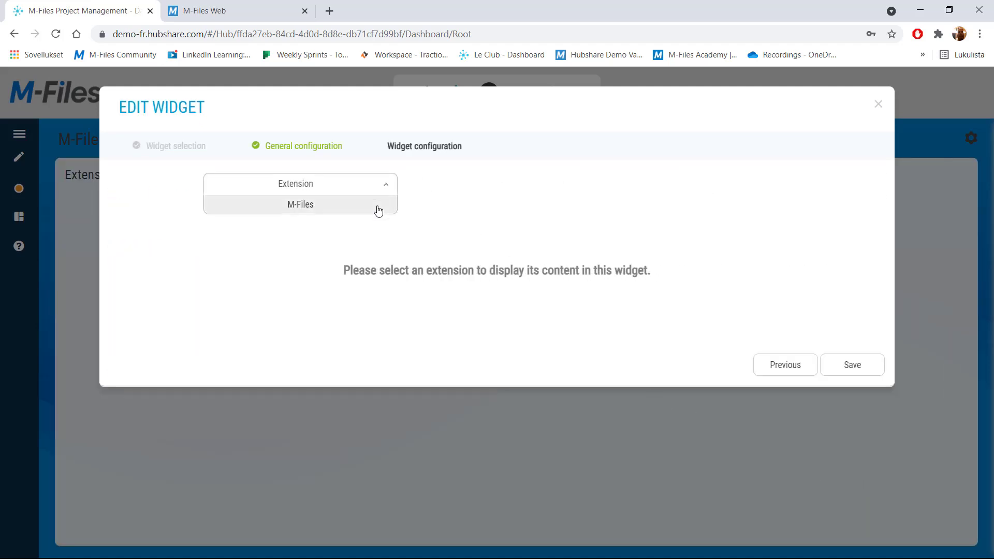
{"action": "left_click", "coordinate": [379, 207]}
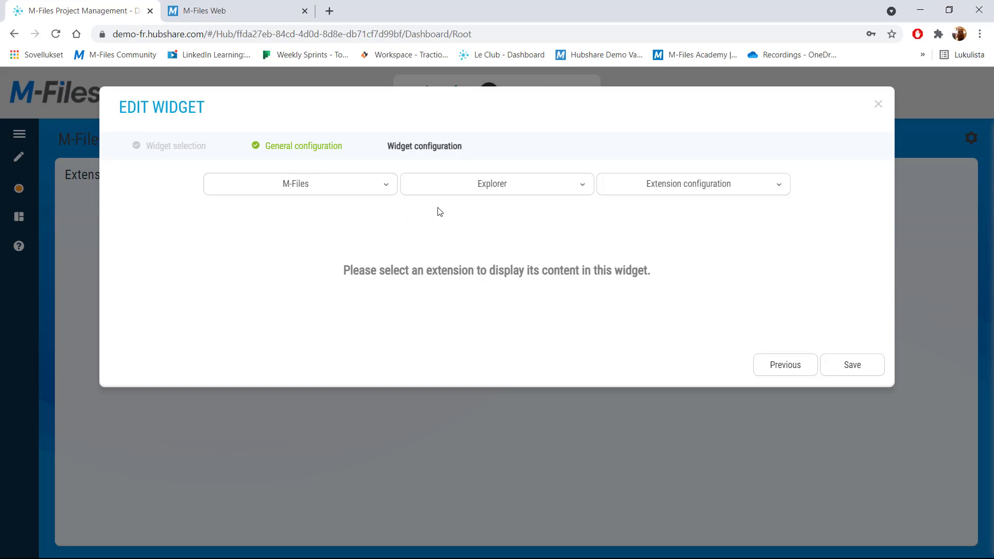
{"action": "left_click", "coordinate": [584, 187]}
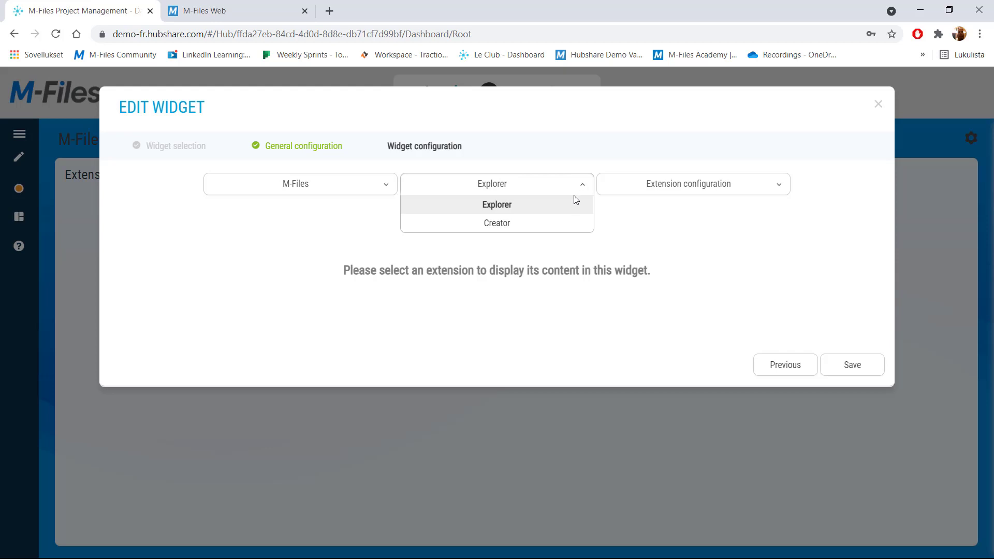
{"action": "left_click", "coordinate": [572, 211]}
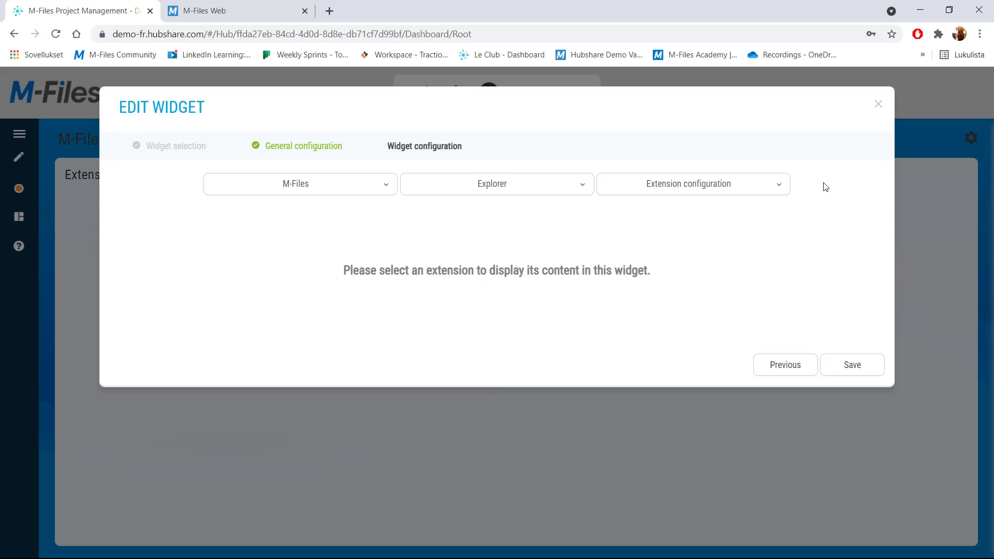
{"action": "left_click", "coordinate": [784, 185]}
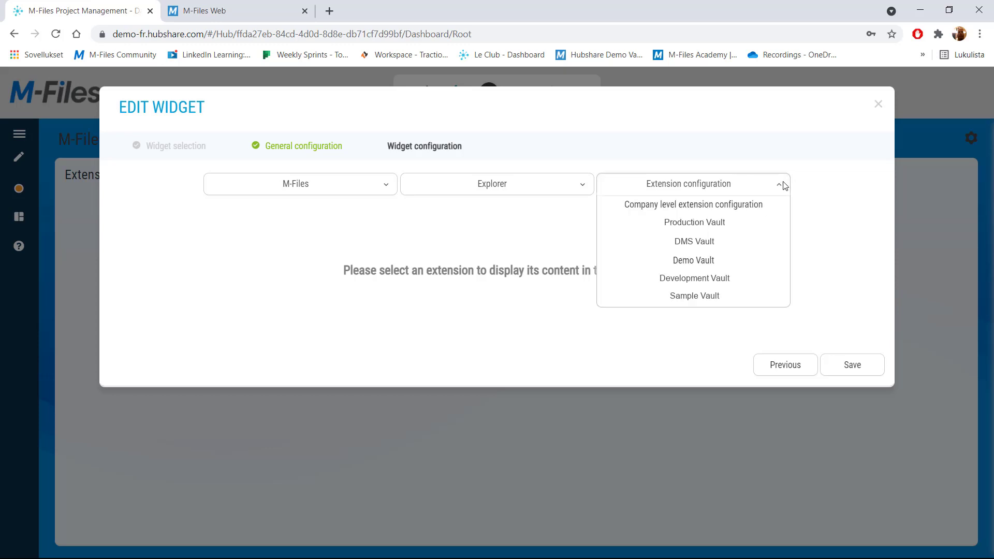
{"action": "left_click", "coordinate": [731, 262]}
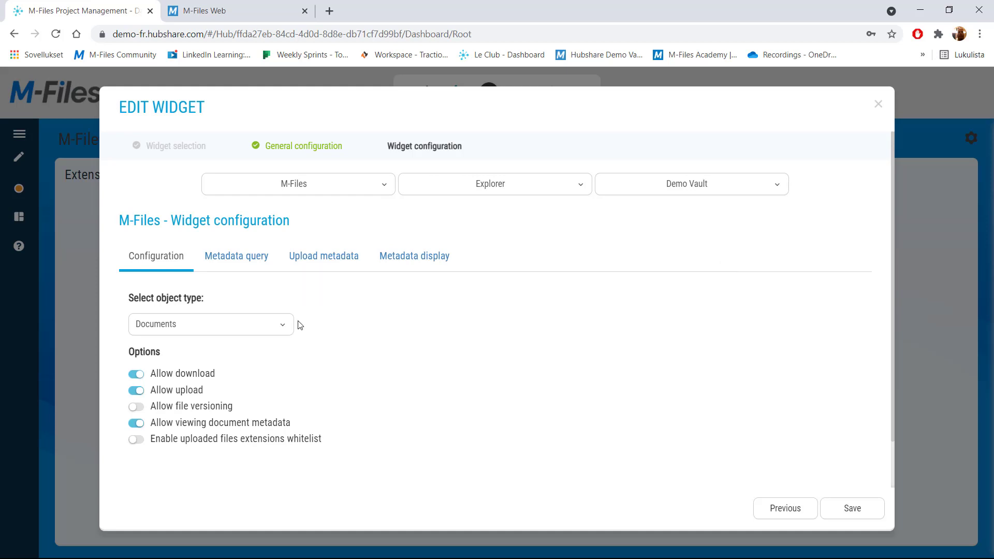
Choose Documents as the widget's object type and allow file versioning.
{"action": "left_click", "coordinate": [283, 328]}
{"action": "scroll", "coordinate": [369, 366], "scroll_direction": "down", "scroll_amount": 1}
{"action": "scroll", "coordinate": [253, 359], "scroll_direction": "down", "scroll_amount": 3}
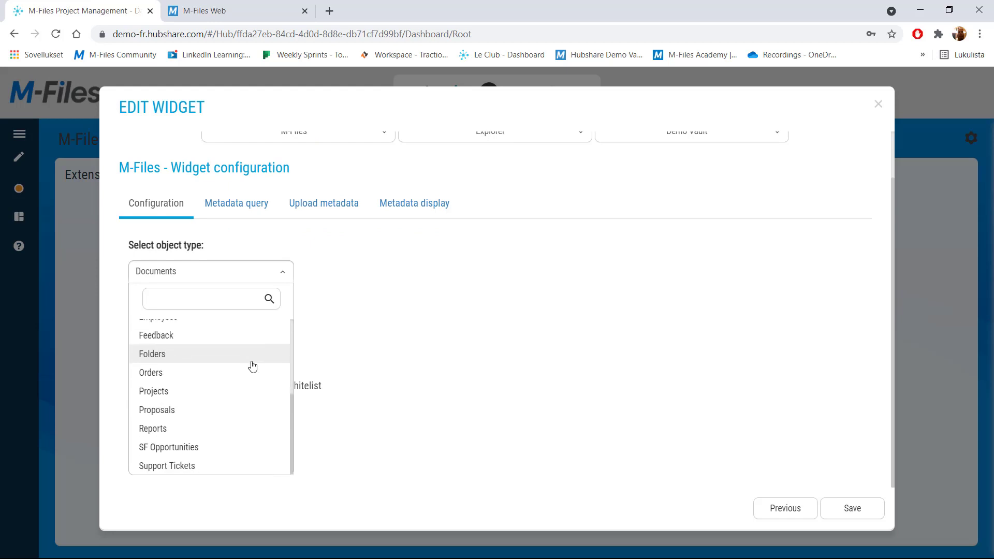
{"action": "scroll", "coordinate": [237, 414], "scroll_direction": "up", "scroll_amount": 3}
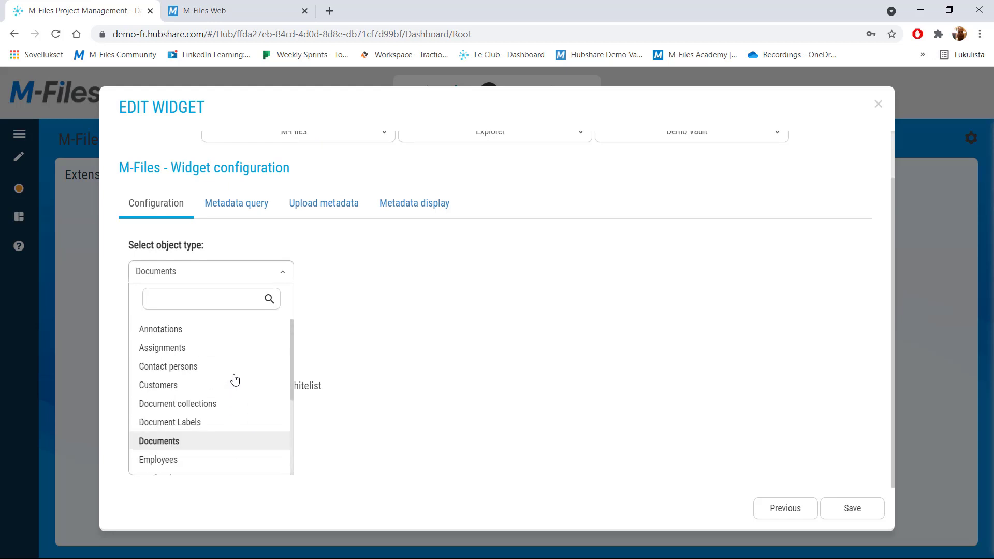
{"action": "left_click", "coordinate": [172, 442]}
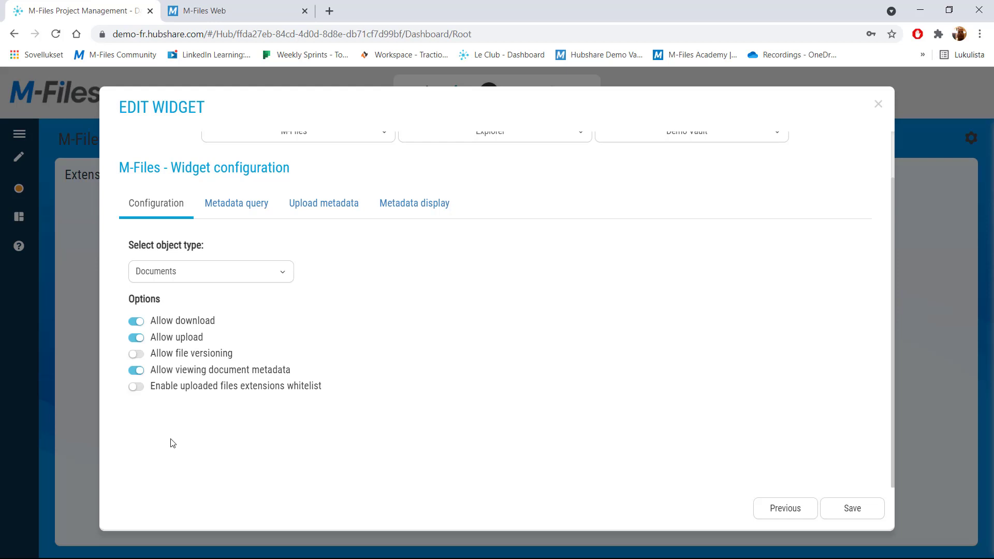
{"action": "left_click", "coordinate": [137, 357]}
Add a metadata query filter on Documents where Customer equals ESTT Corporation.
{"action": "left_click", "coordinate": [253, 210]}
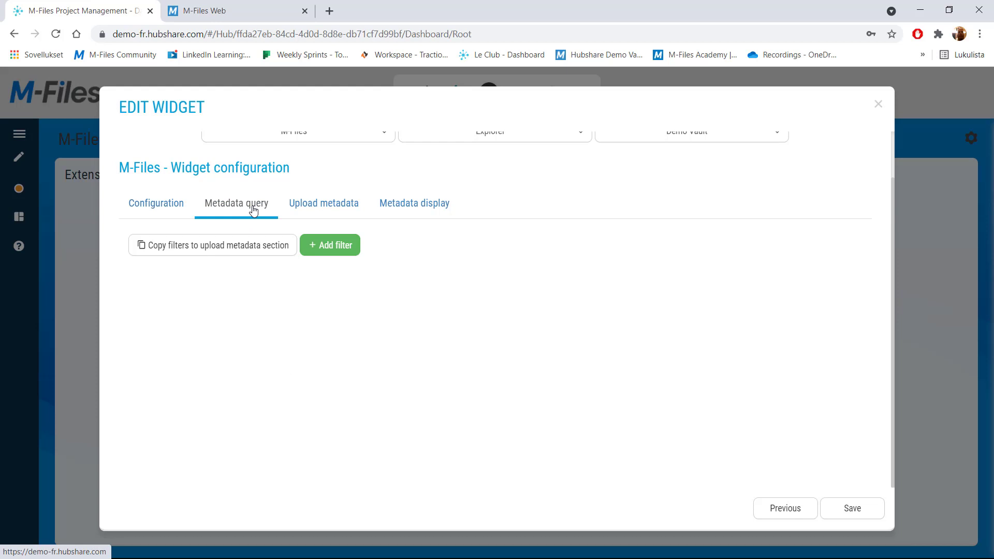
{"action": "left_click", "coordinate": [347, 250]}
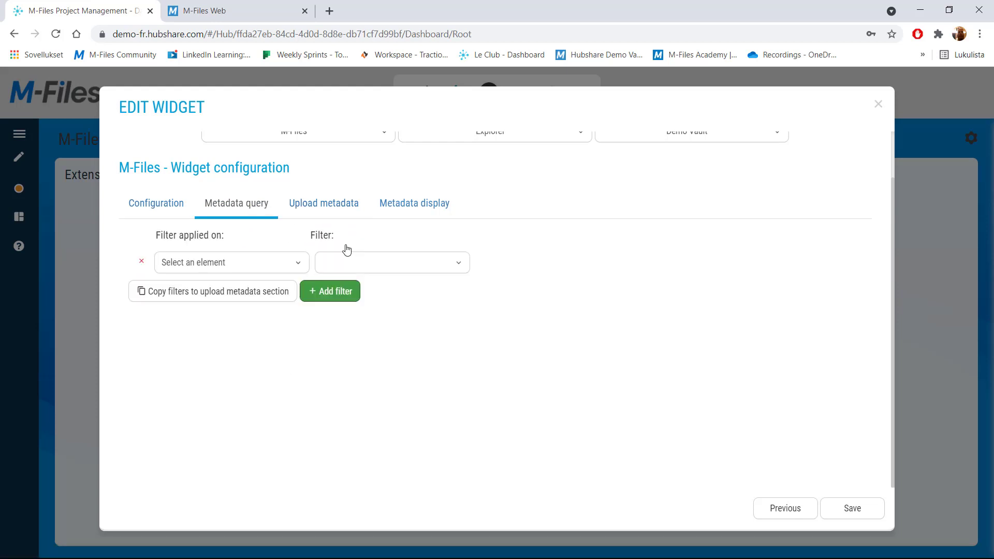
{"action": "left_click", "coordinate": [301, 267]}
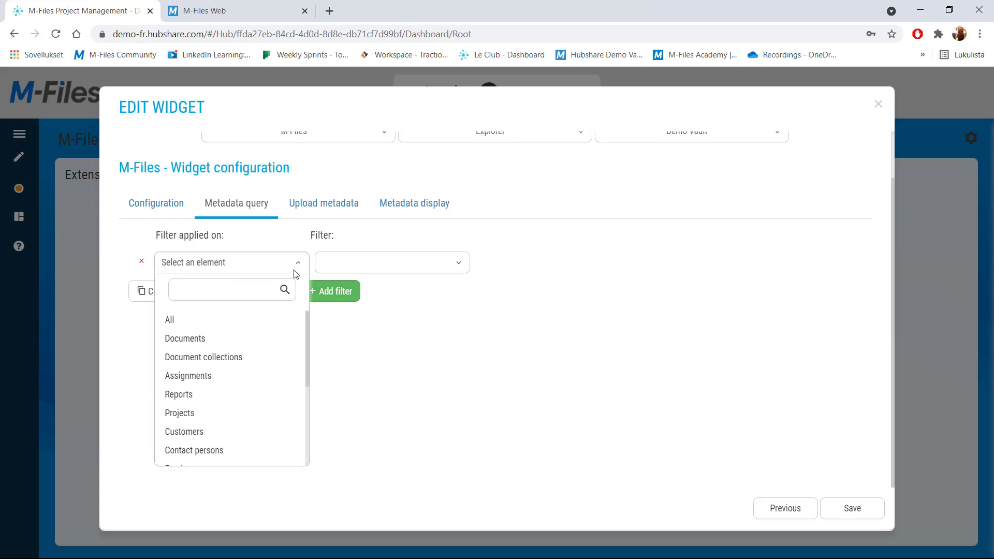
{"action": "left_click", "coordinate": [287, 346]}
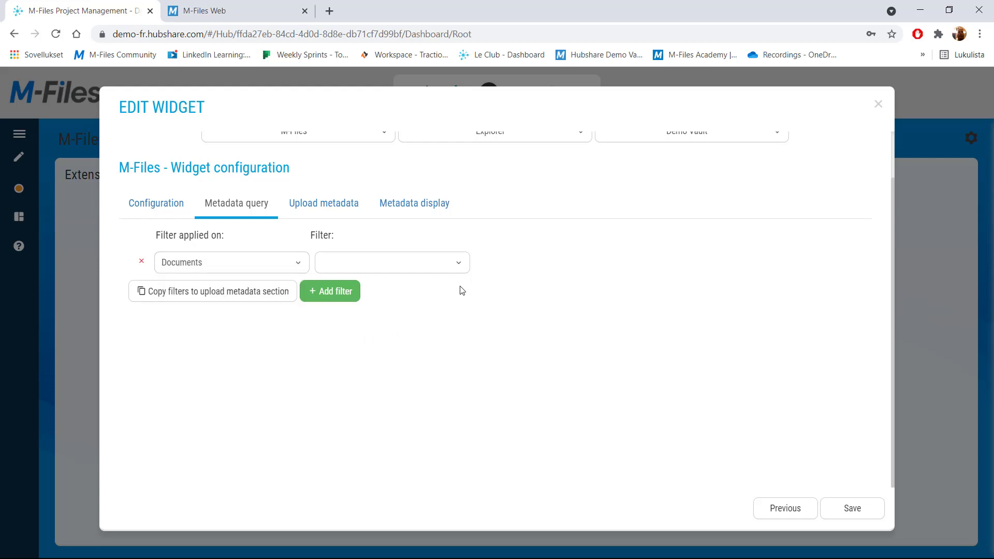
{"action": "left_click", "coordinate": [461, 262]}
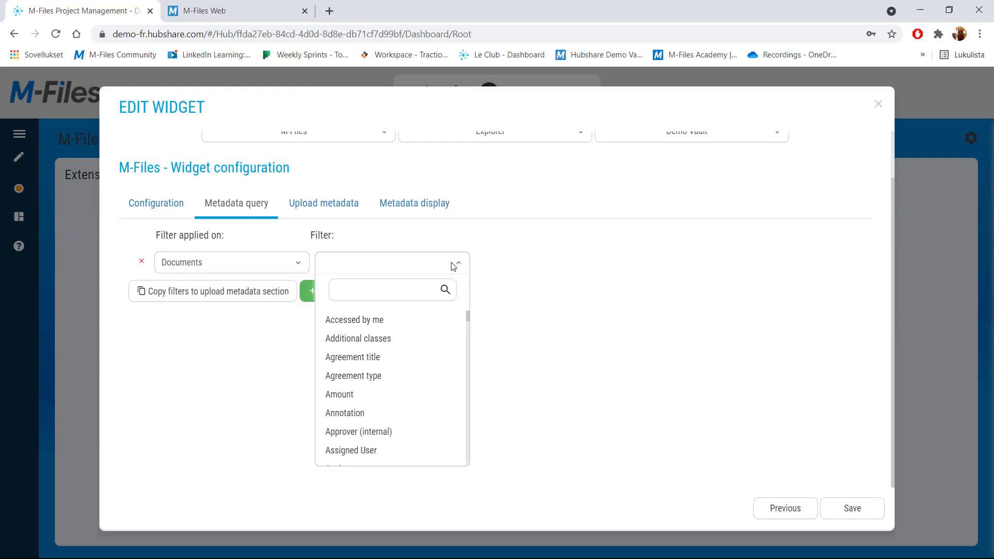
{"action": "left_click", "coordinate": [407, 288]}
{"action": "type", "text": "cust"}
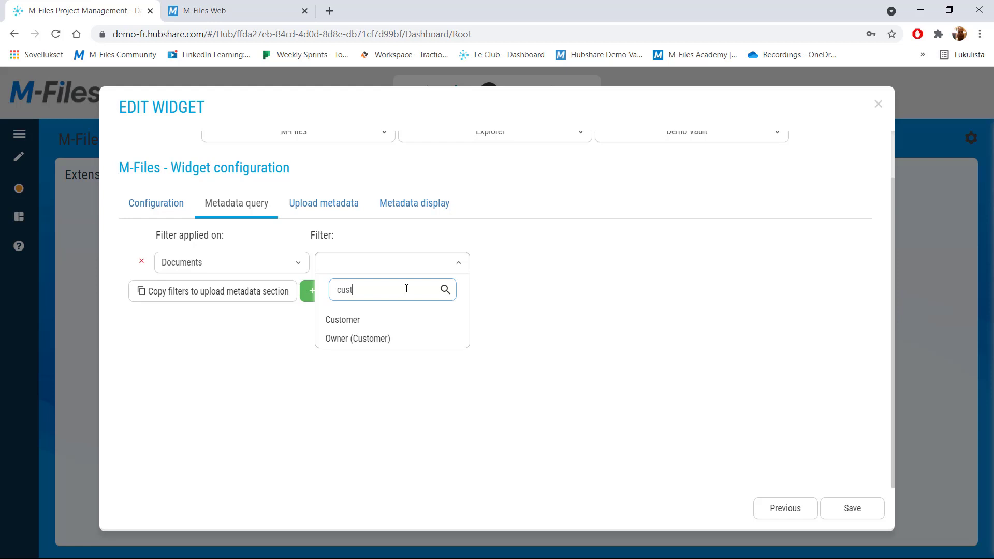
{"action": "left_click", "coordinate": [400, 329]}
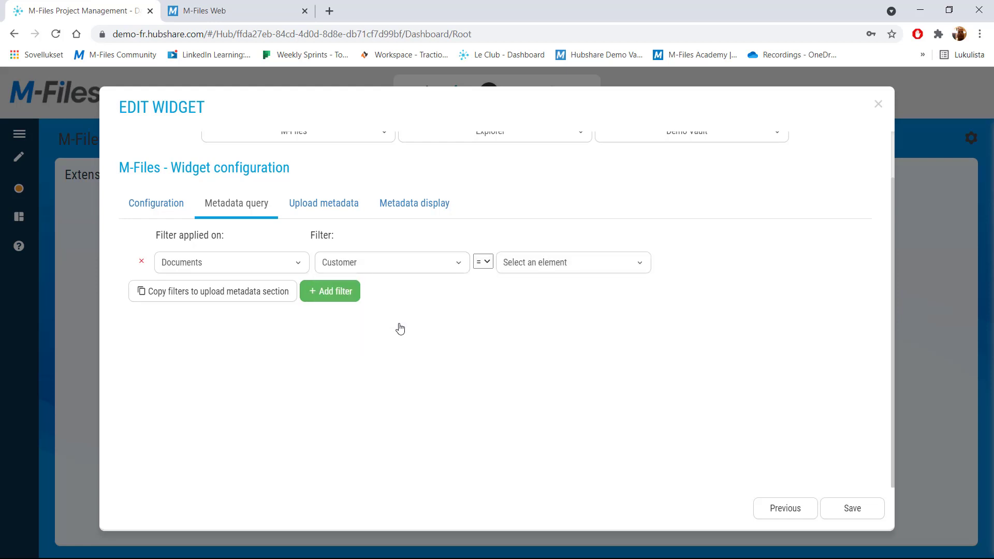
{"action": "left_click", "coordinate": [643, 268]}
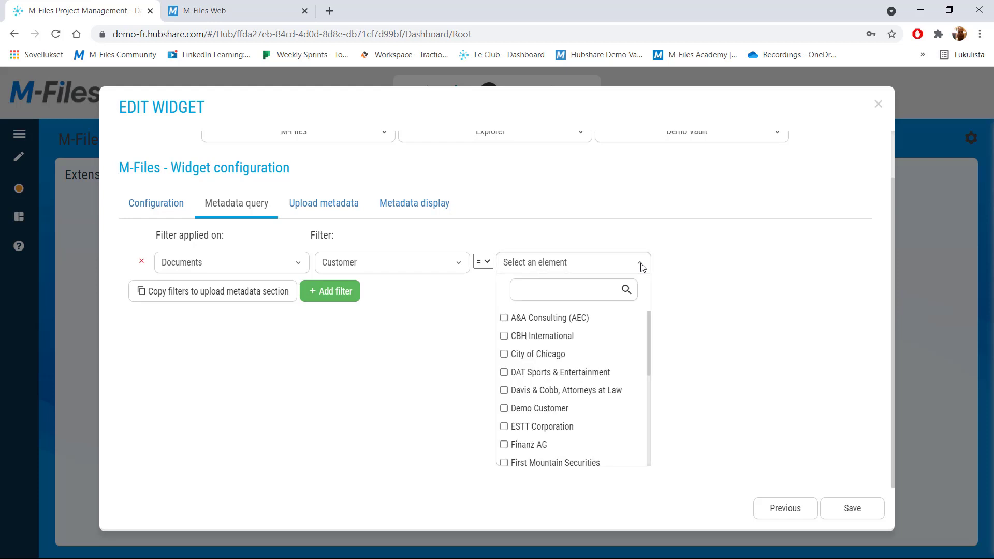
{"action": "left_click", "coordinate": [505, 427]}
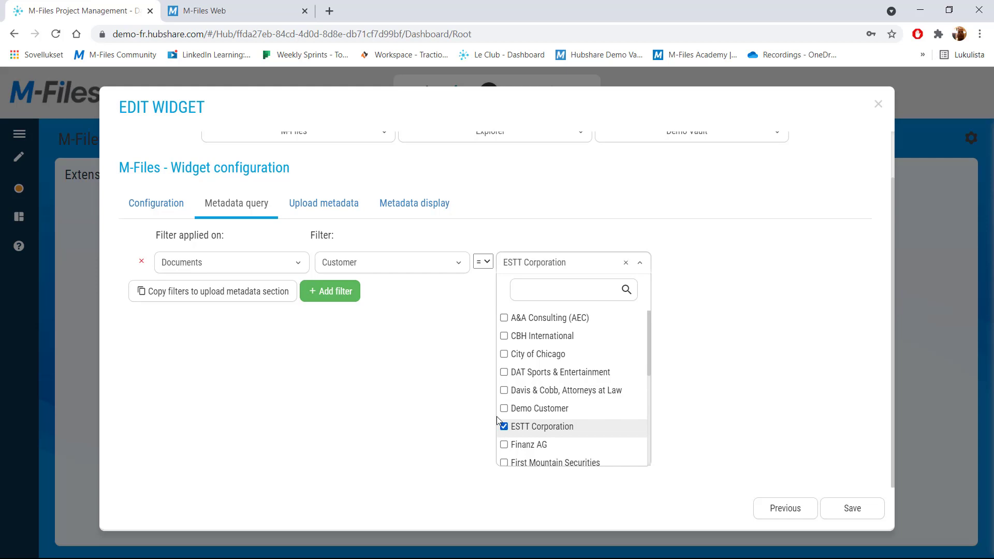
{"action": "left_click", "coordinate": [437, 346]}
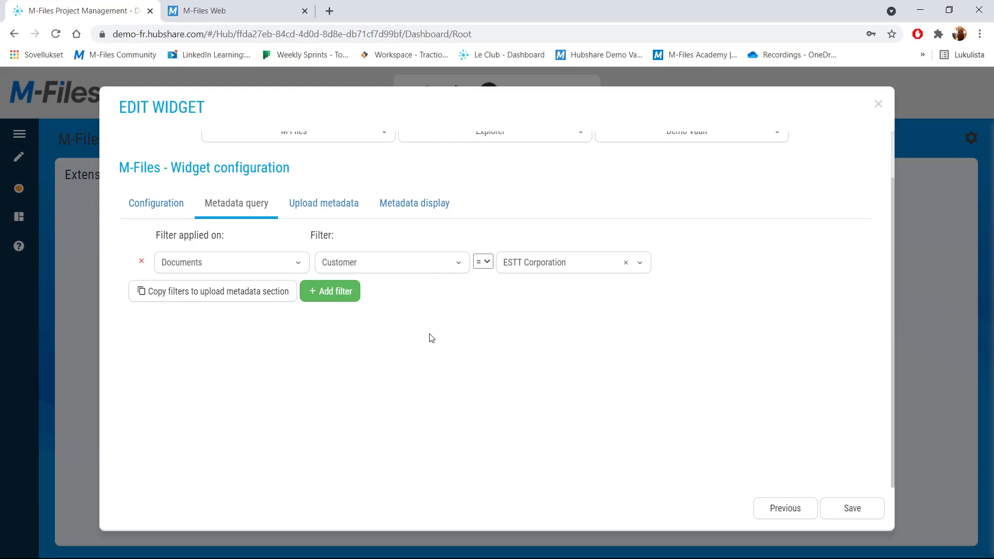
Add an upload metadata entry that sets Customer to ESTT Corporation.
{"action": "left_click", "coordinate": [346, 209]}
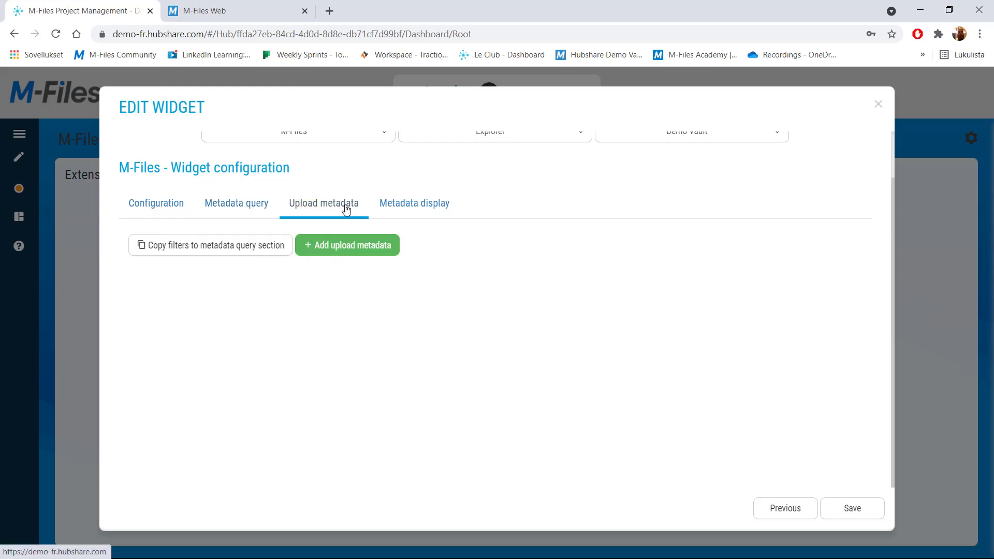
{"action": "left_click", "coordinate": [385, 251]}
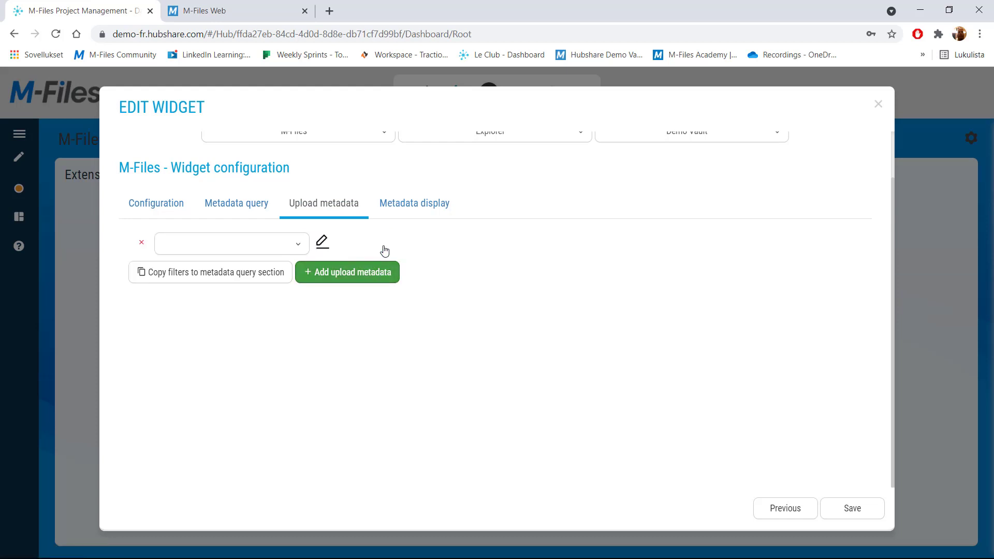
{"action": "left_click", "coordinate": [298, 249]}
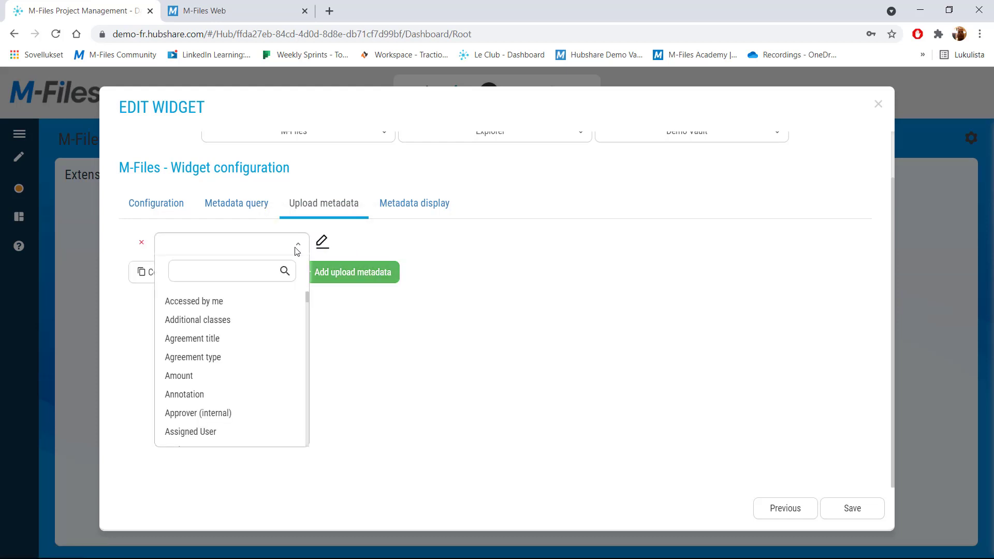
{"action": "left_click", "coordinate": [258, 269]}
{"action": "type", "text": "cust"}
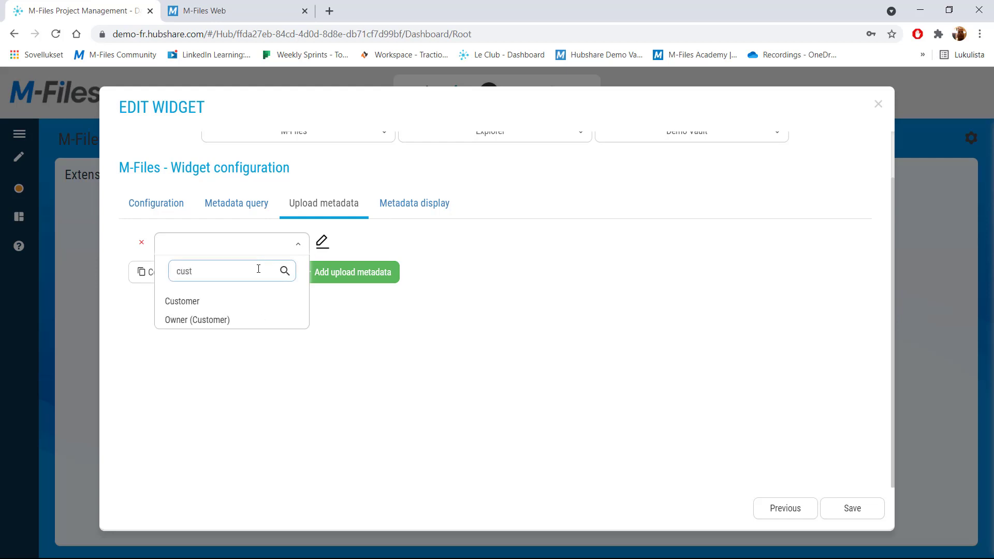
{"action": "left_click", "coordinate": [236, 304]}
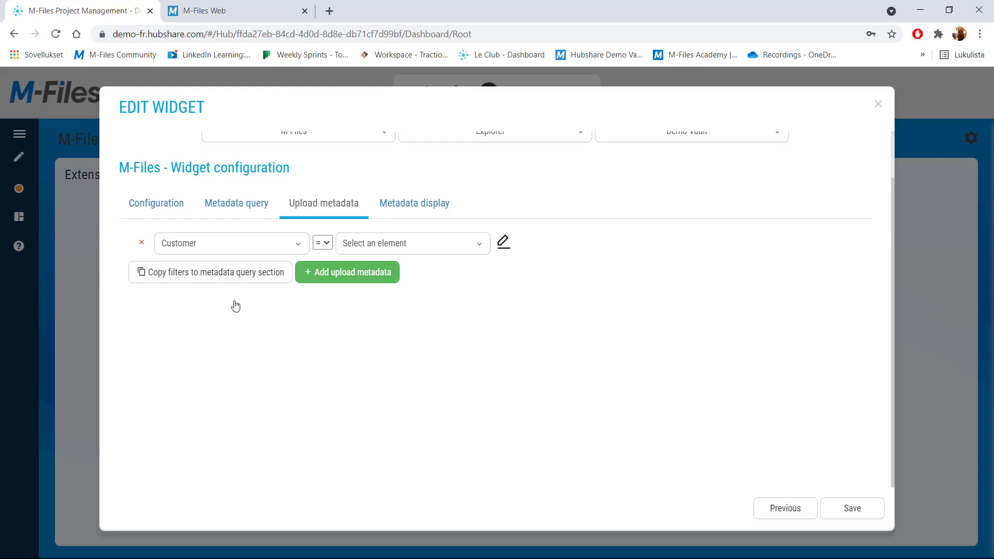
{"action": "left_click", "coordinate": [483, 246]}
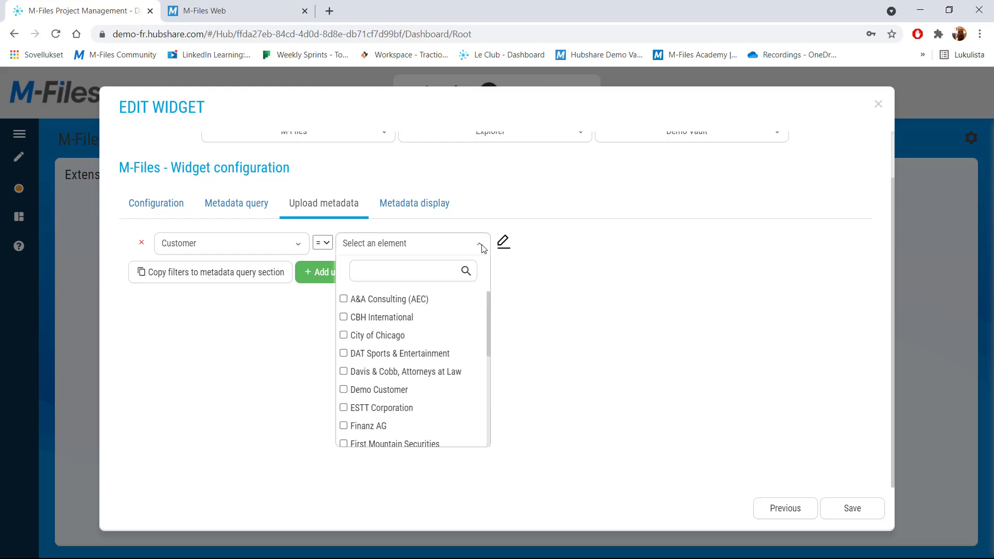
{"action": "left_click", "coordinate": [343, 408]}
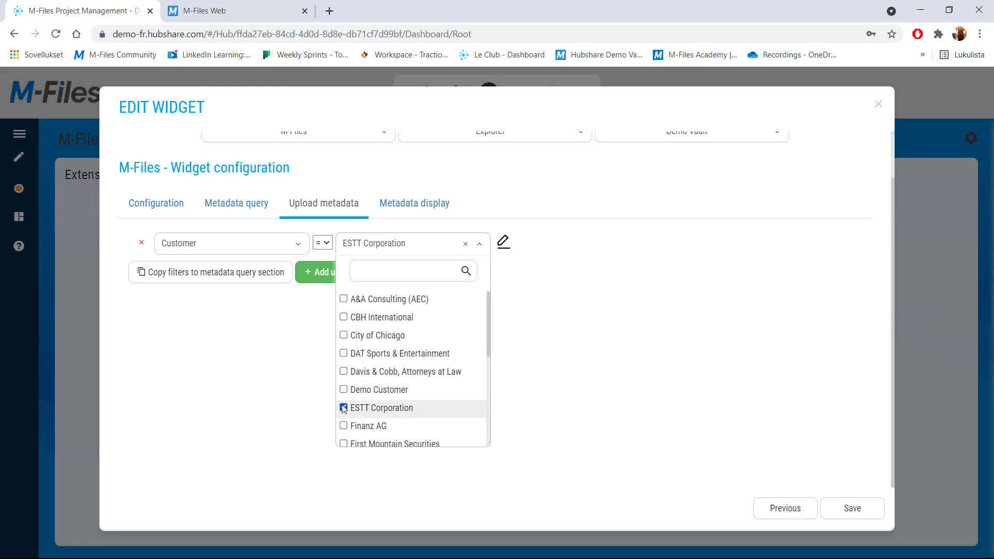
{"action": "left_click", "coordinate": [319, 358]}
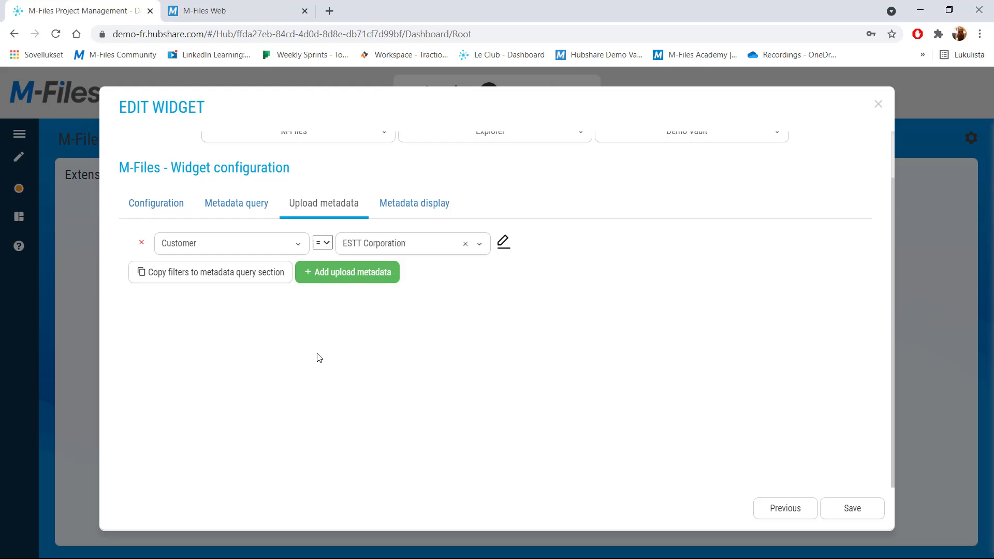
Add a second upload metadata entry for Project and force its value to be filled in during upload.
{"action": "left_click", "coordinate": [373, 283]}
{"action": "left_click", "coordinate": [303, 275]}
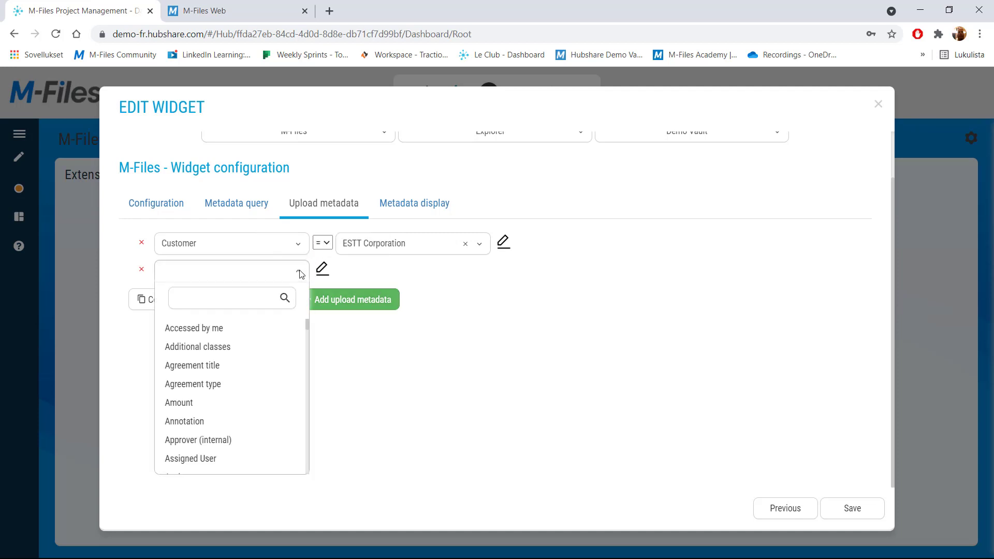
{"action": "left_click", "coordinate": [246, 298]}
{"action": "type", "text": "proj"}
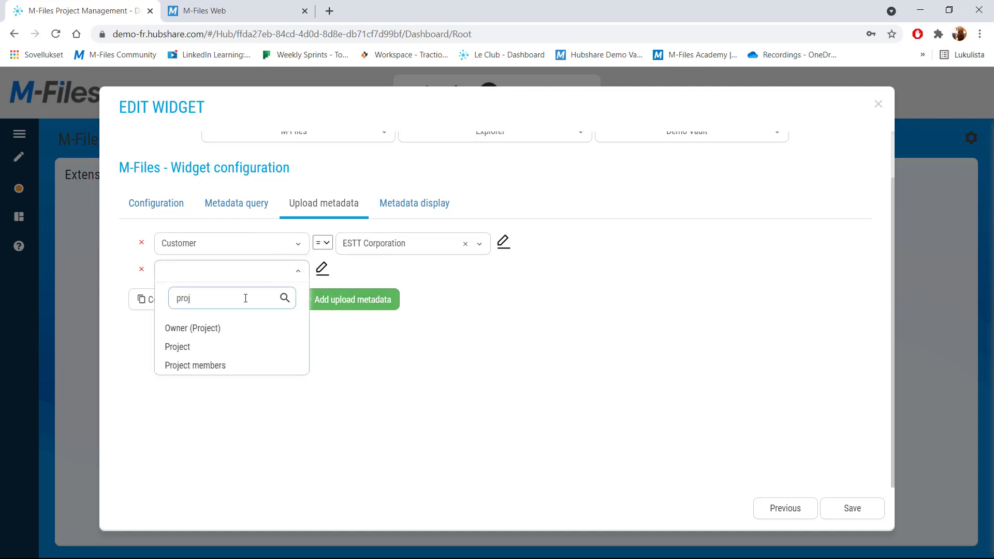
{"action": "left_click", "coordinate": [222, 348]}
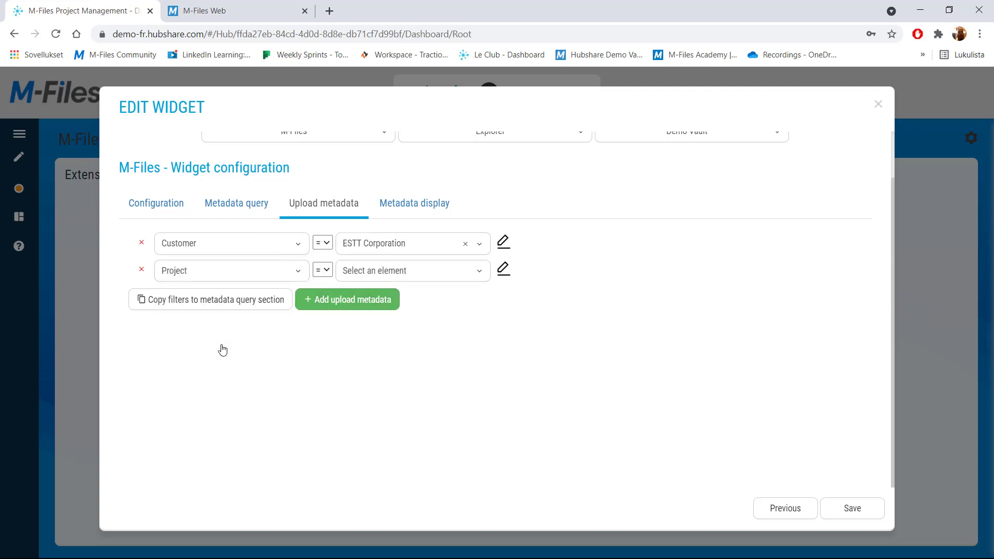
{"action": "left_click", "coordinate": [503, 268]}
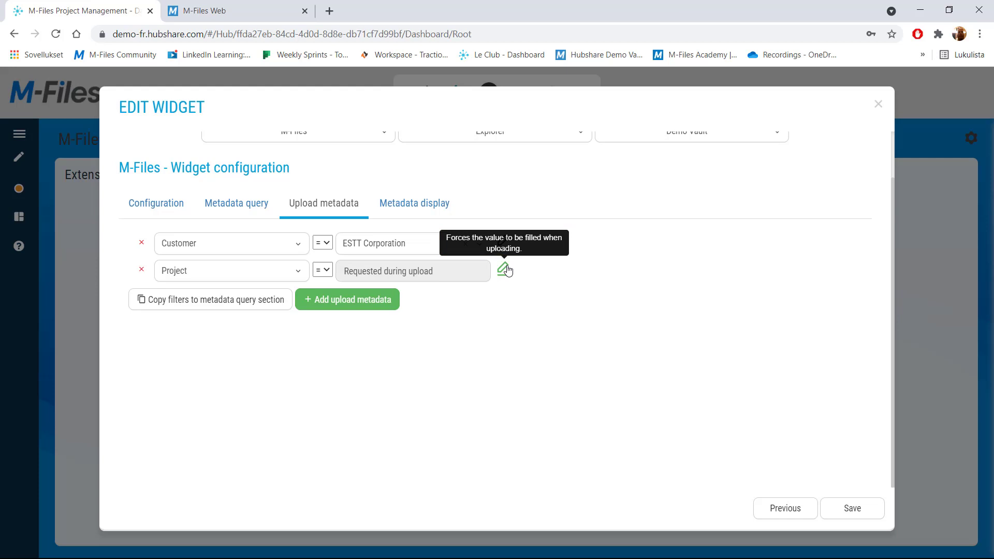
Choose Documents as the element whose metadata is displayed and change how many properties are listed per page.
{"action": "left_click", "coordinate": [422, 207]}
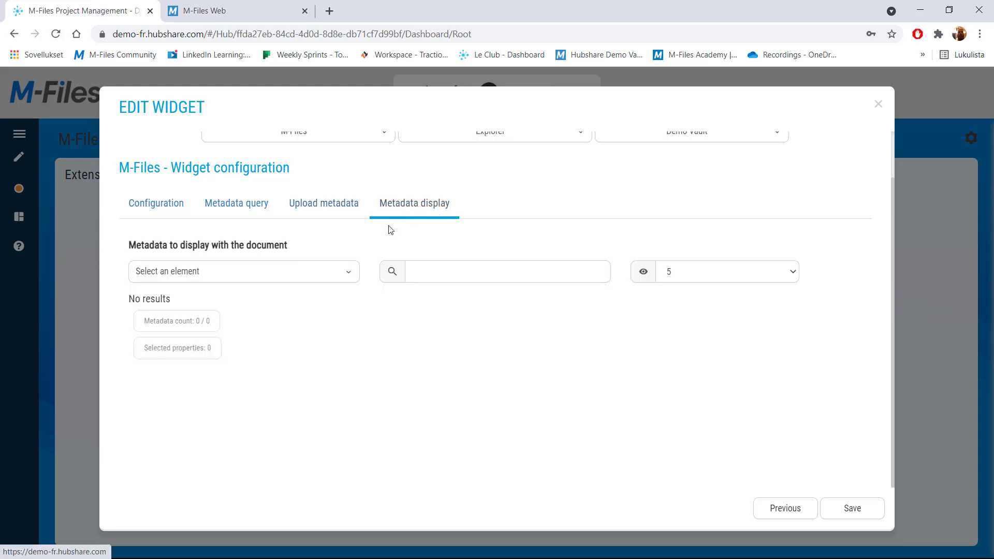
{"action": "left_click", "coordinate": [353, 274]}
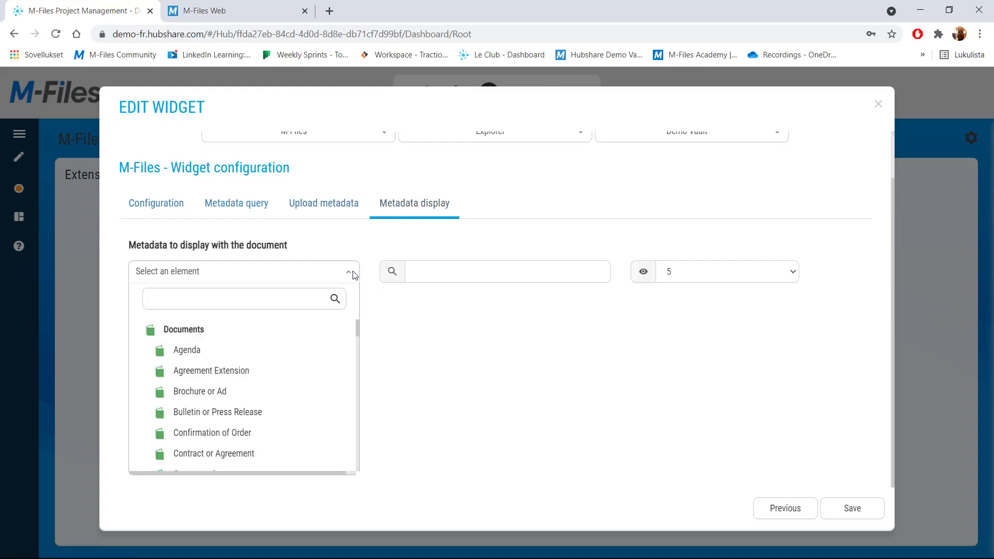
{"action": "left_click", "coordinate": [199, 332]}
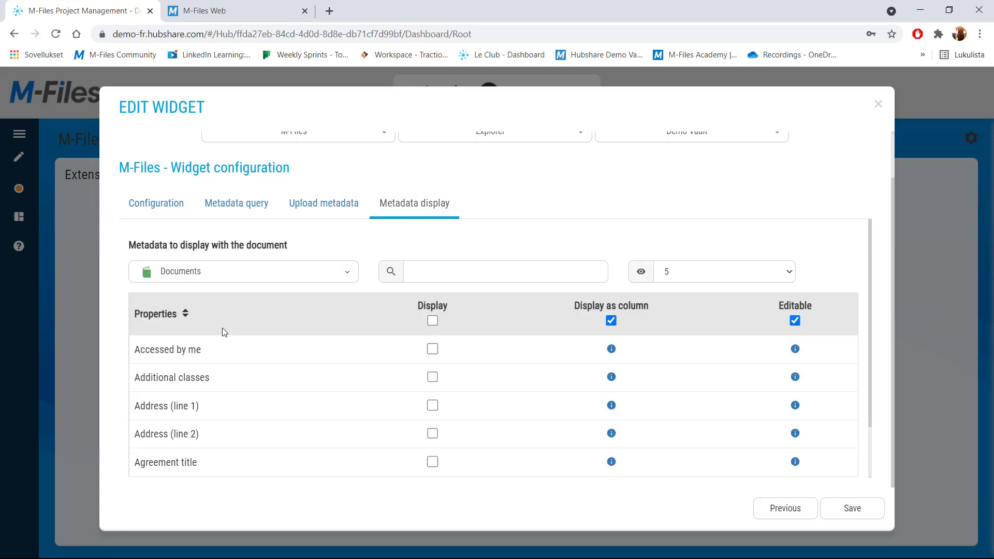
{"action": "left_click", "coordinate": [787, 273]}
{"action": "left_click", "coordinate": [707, 325]}
Display the Class and Customer properties with the documents and show both as columns.
{"action": "scroll", "coordinate": [523, 329], "scroll_direction": "down", "scroll_amount": 5}
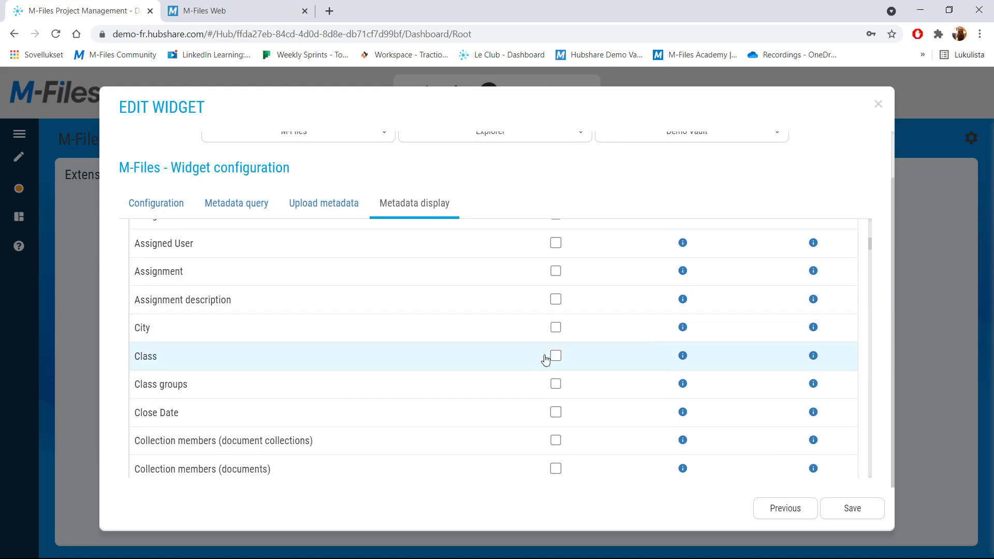
{"action": "left_click", "coordinate": [556, 356]}
{"action": "left_click", "coordinate": [680, 357]}
{"action": "scroll", "coordinate": [616, 357], "scroll_direction": "down", "scroll_amount": 3}
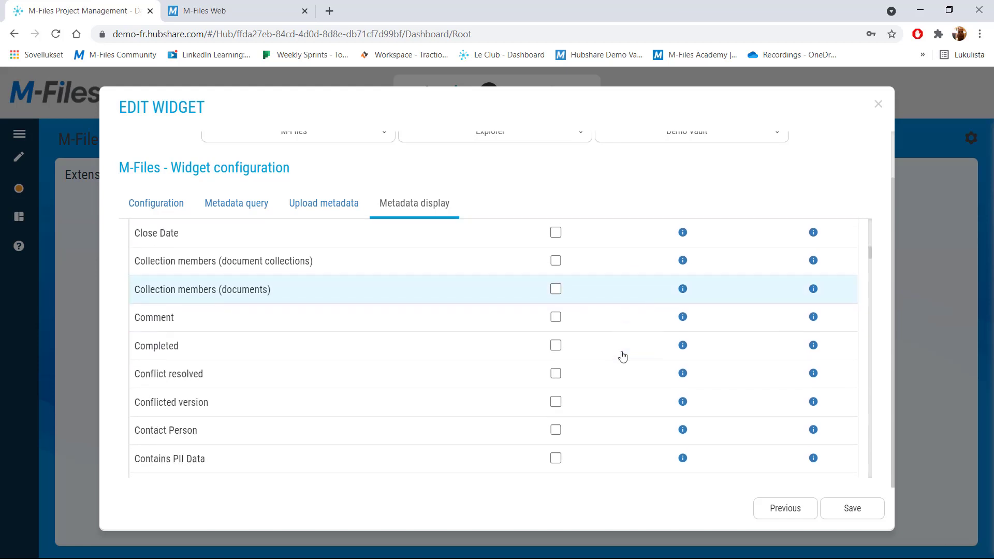
{"action": "scroll", "coordinate": [623, 356], "scroll_direction": "down", "scroll_amount": 4}
{"action": "left_click", "coordinate": [555, 391]}
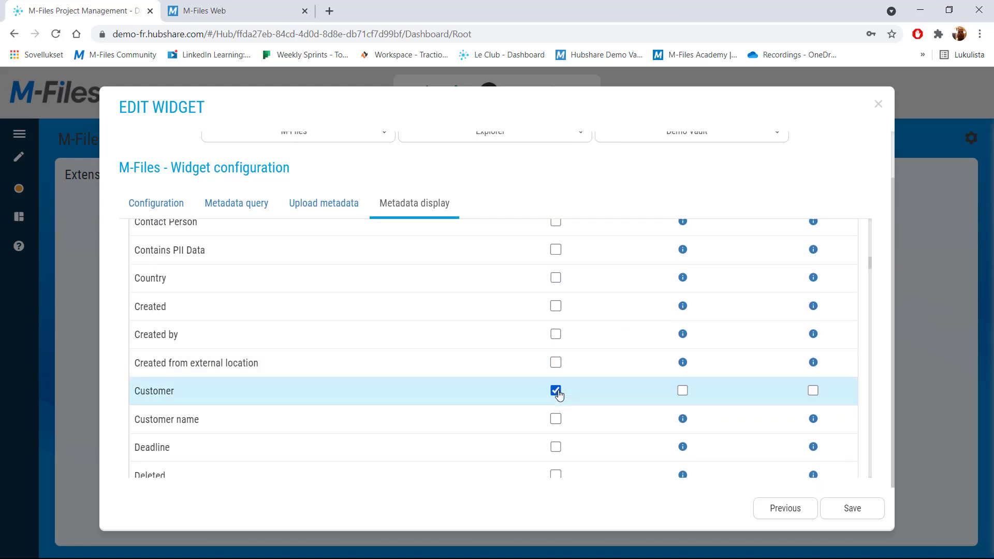
{"action": "left_click", "coordinate": [683, 391]}
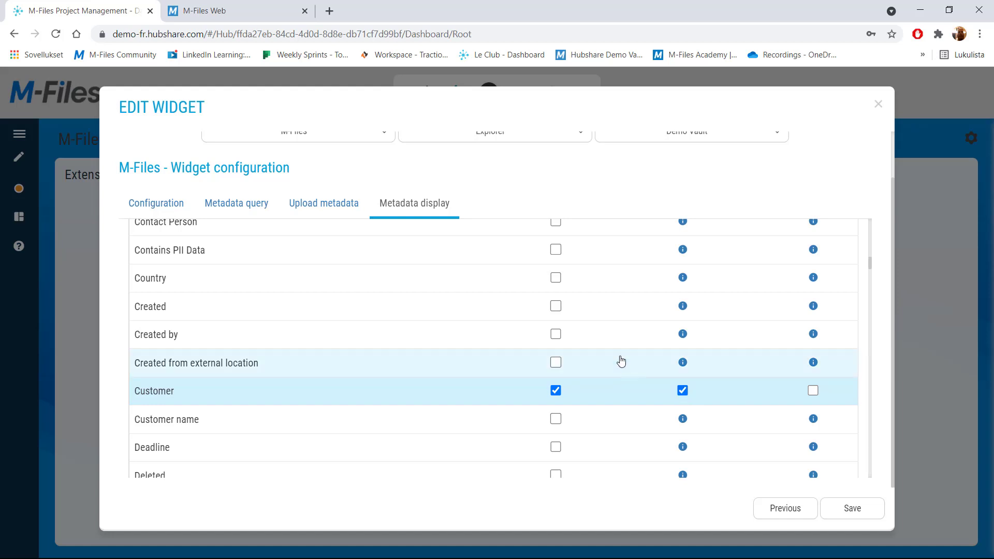
Display the Created and Project properties, with Project also shown as a column, and save the widget.
{"action": "left_click", "coordinate": [556, 307]}
{"action": "scroll", "coordinate": [563, 309], "scroll_direction": "down", "scroll_amount": 20}
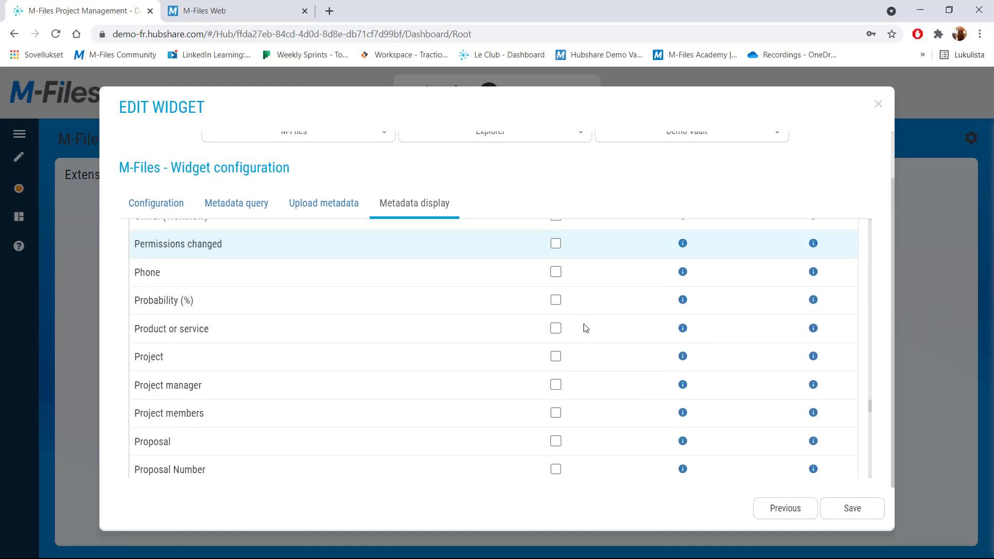
{"action": "left_click", "coordinate": [556, 356]}
{"action": "left_click", "coordinate": [683, 357]}
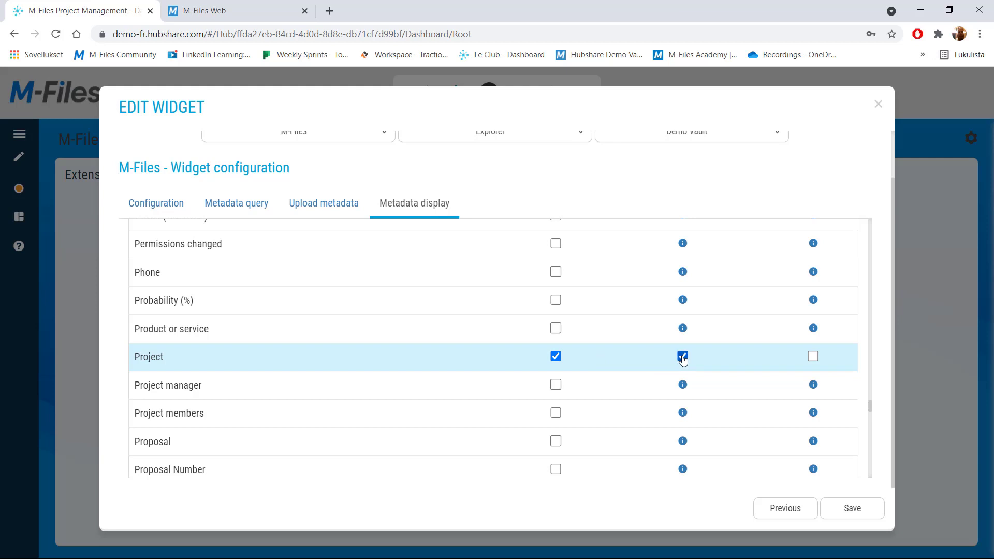
{"action": "left_click", "coordinate": [868, 510]}
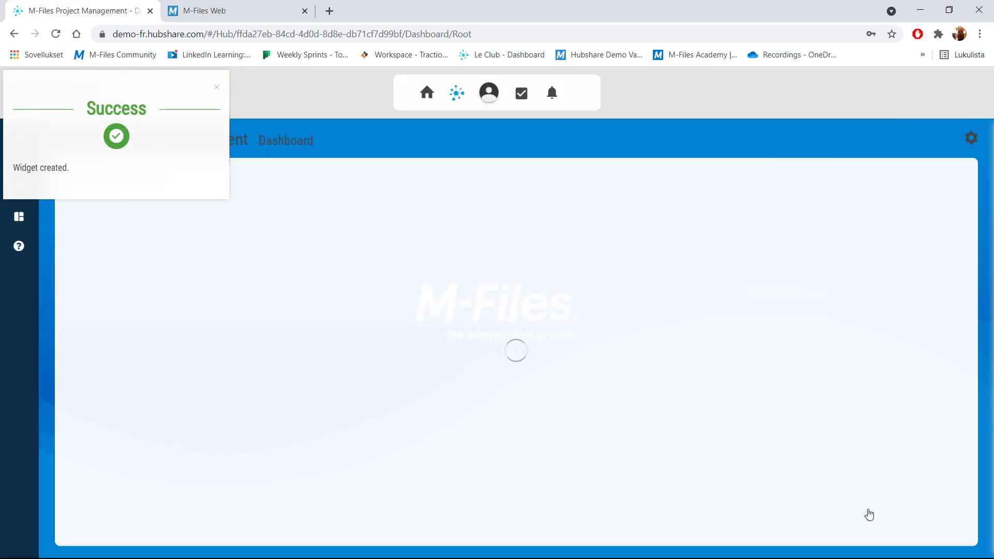
{"action": "left_click", "coordinate": [216, 88]}
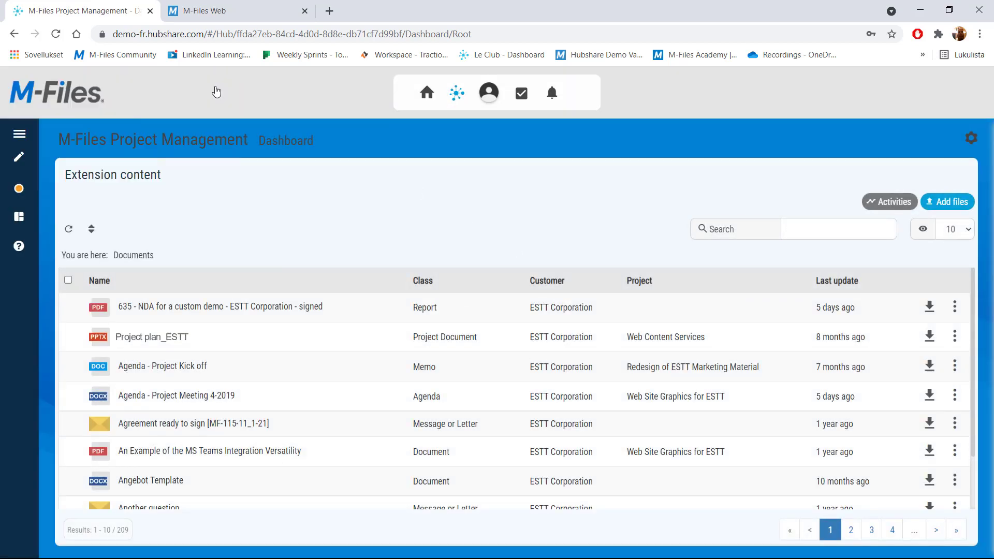
Sort the widget's documents by oldest update first and view the properties of Proposal 2600094 - ESTT Corporation.
{"action": "left_click", "coordinate": [91, 229]}
{"action": "left_click", "coordinate": [103, 280]}
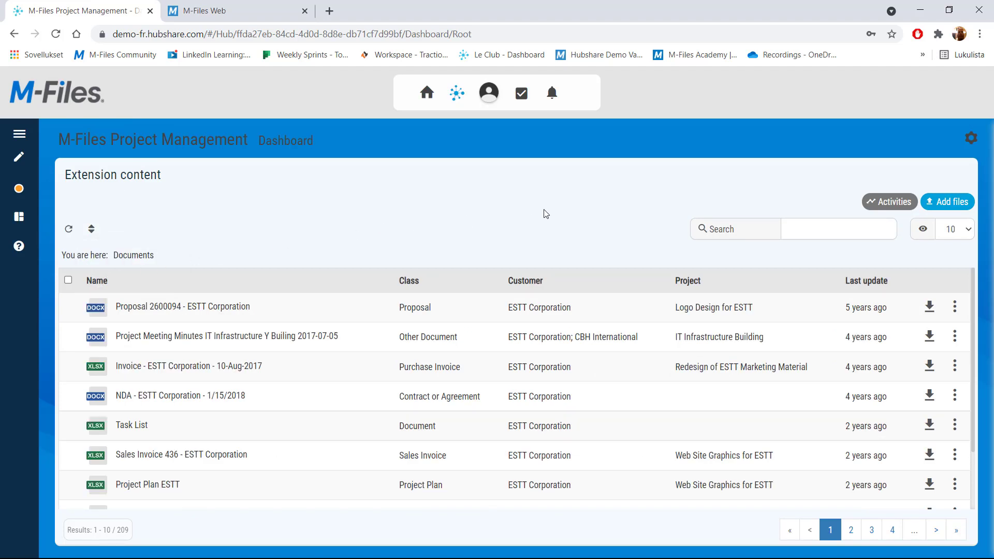
{"action": "left_click", "coordinate": [956, 309]}
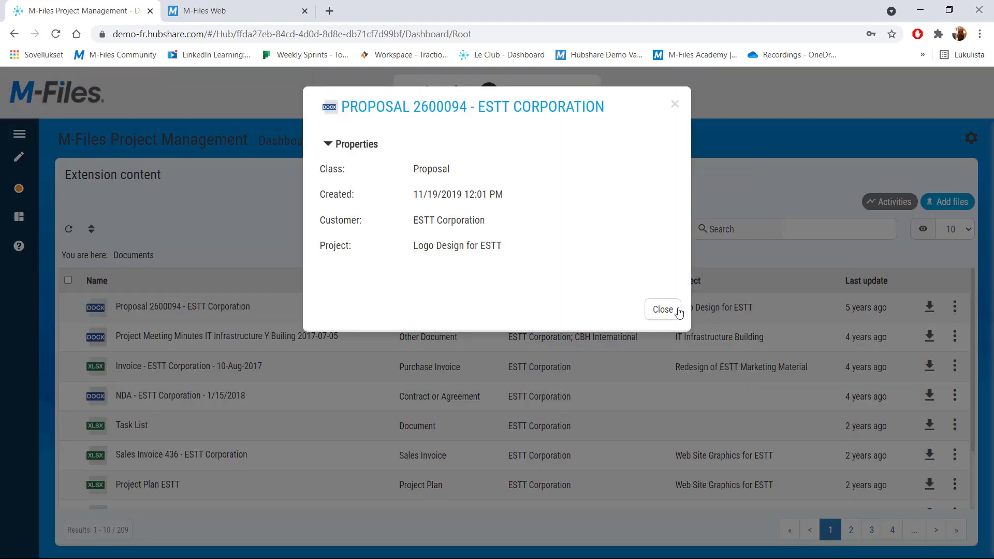
{"action": "left_click", "coordinate": [663, 311]}
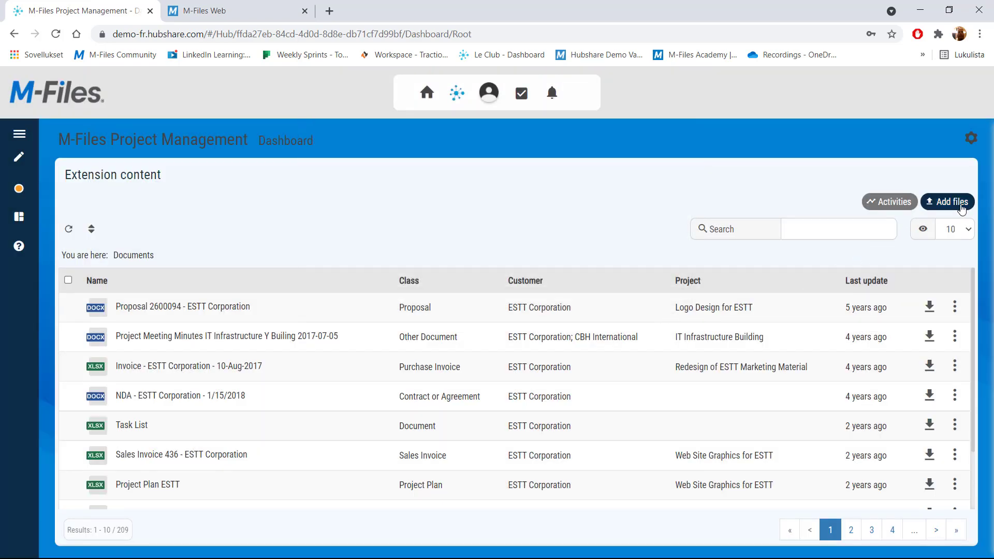
Add the file Agreement 7522_ESTT 28.09.2021.docx from the Desktop as a new M-Files document.
{"action": "left_click", "coordinate": [961, 207]}
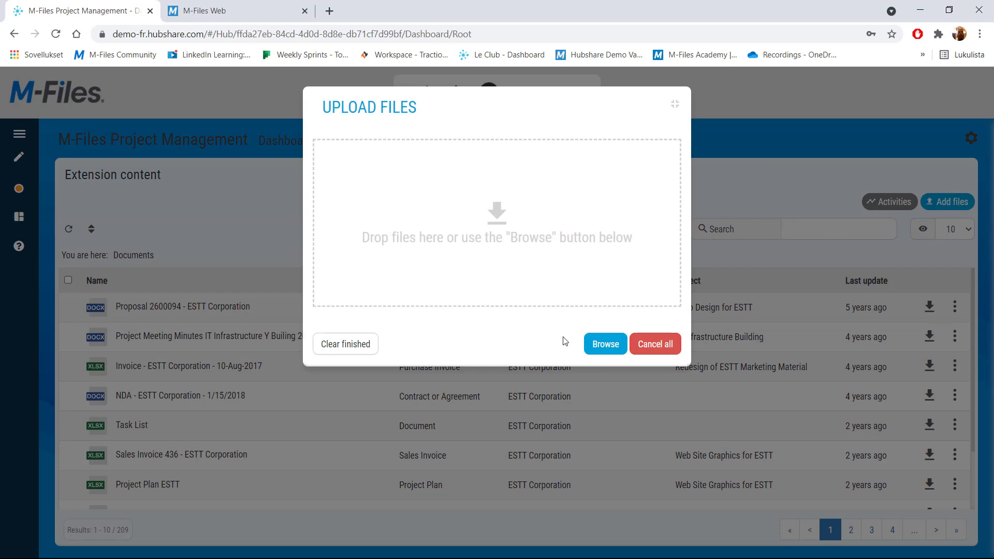
{"action": "left_click", "coordinate": [602, 345]}
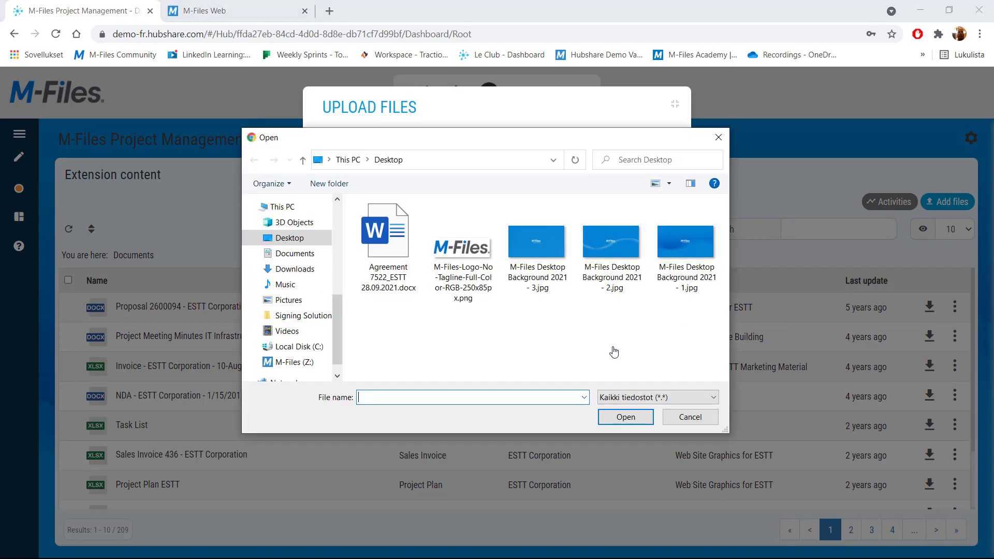
{"action": "left_click", "coordinate": [384, 247]}
{"action": "left_click", "coordinate": [625, 417]}
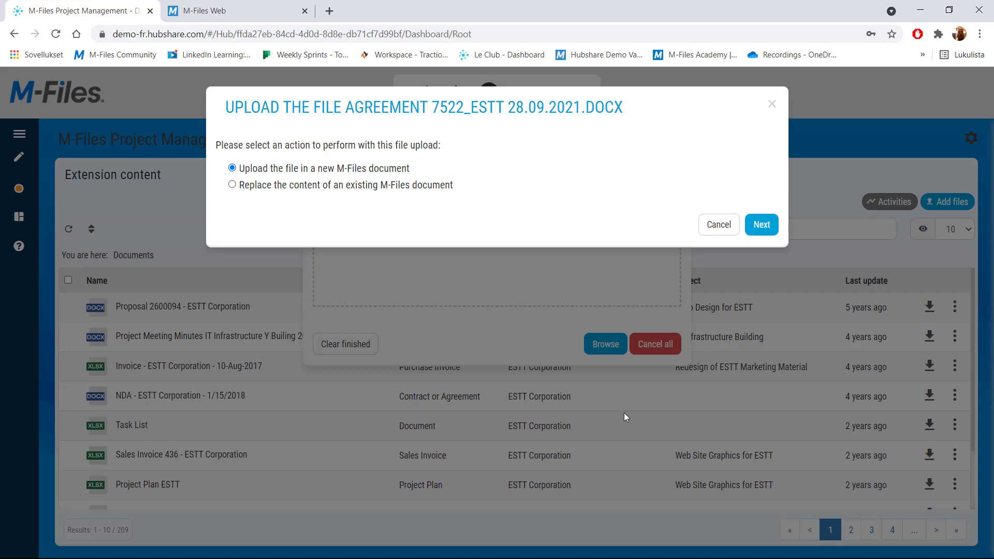
{"action": "left_click", "coordinate": [763, 227]}
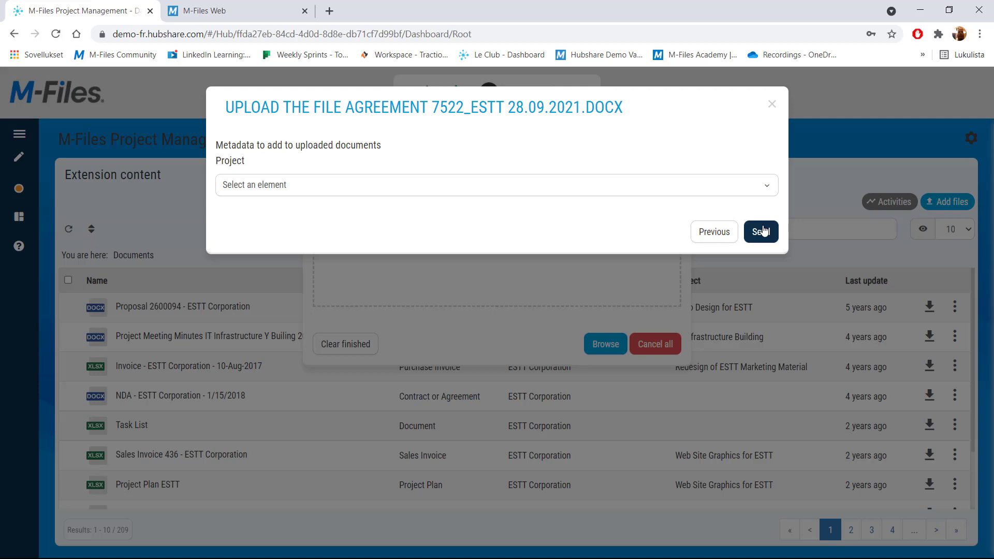
Assign the Logo Design for ESTT project to the agreement and send the upload.
{"action": "left_click", "coordinate": [766, 187]}
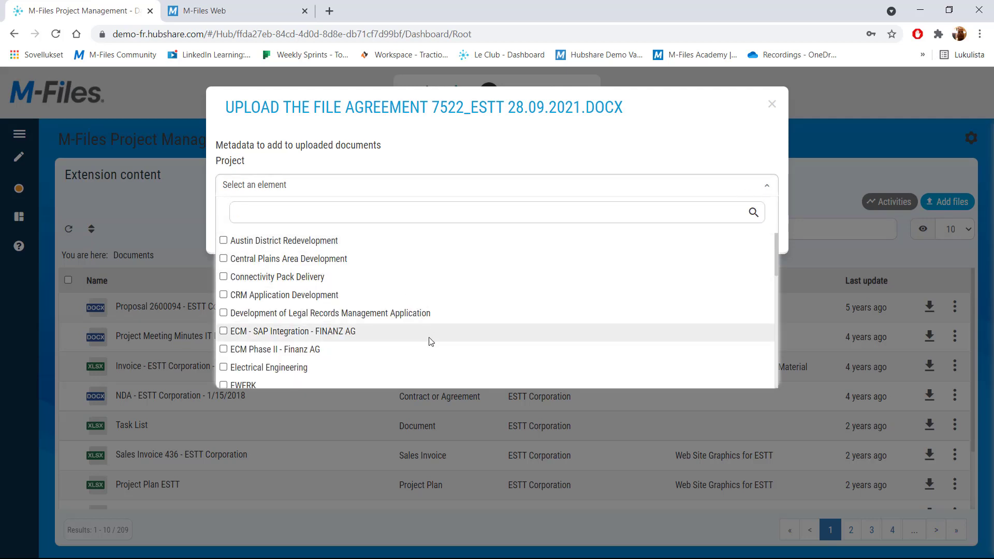
{"action": "scroll", "coordinate": [427, 337], "scroll_direction": "down", "scroll_amount": 3}
{"action": "scroll", "coordinate": [421, 327], "scroll_direction": "down", "scroll_amount": 3}
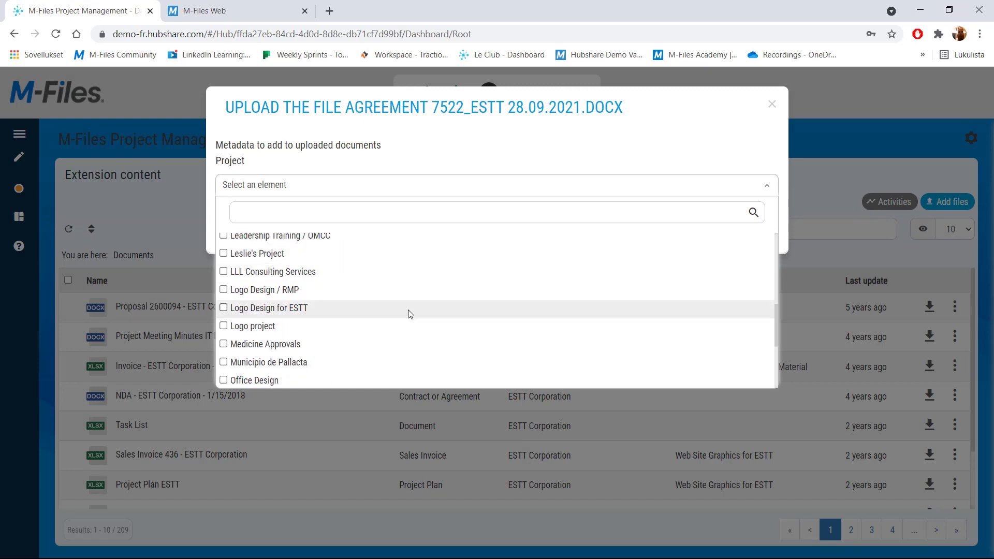
{"action": "left_click", "coordinate": [223, 308]}
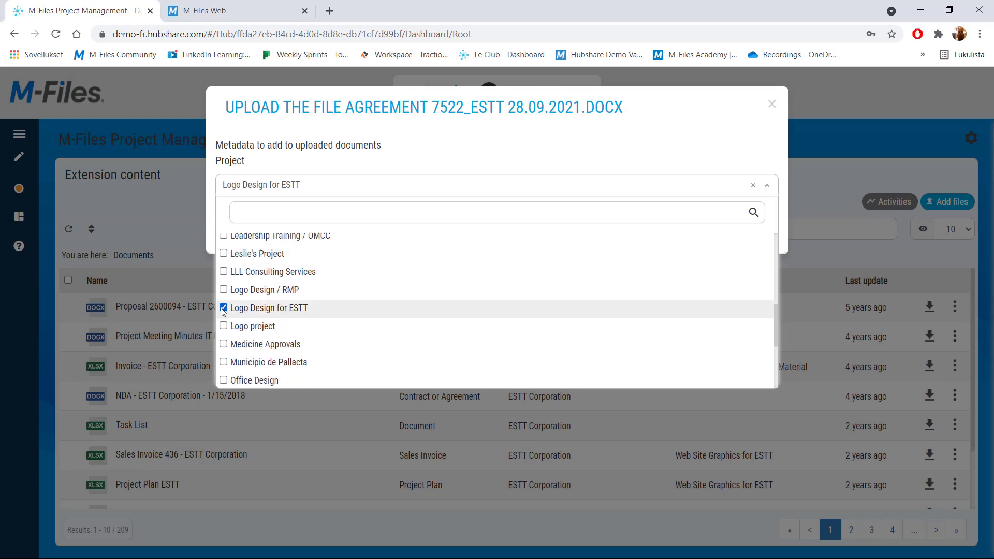
{"action": "left_click", "coordinate": [582, 158]}
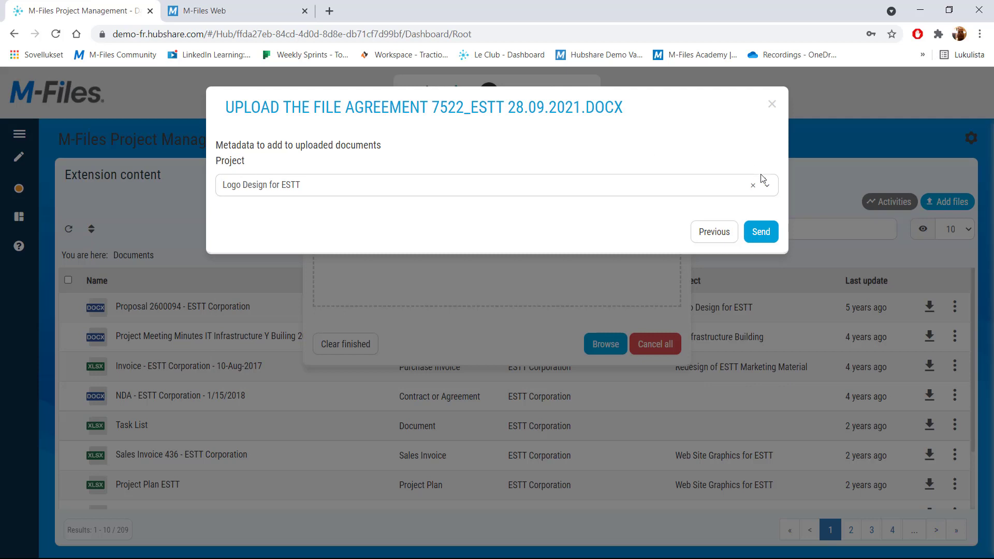
{"action": "left_click", "coordinate": [761, 229]}
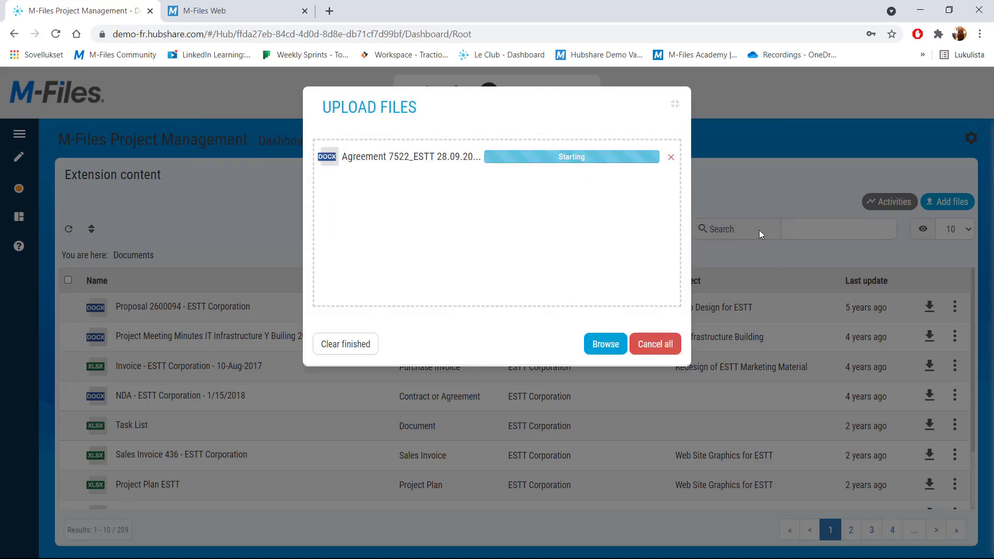
{"action": "left_click", "coordinate": [675, 110]}
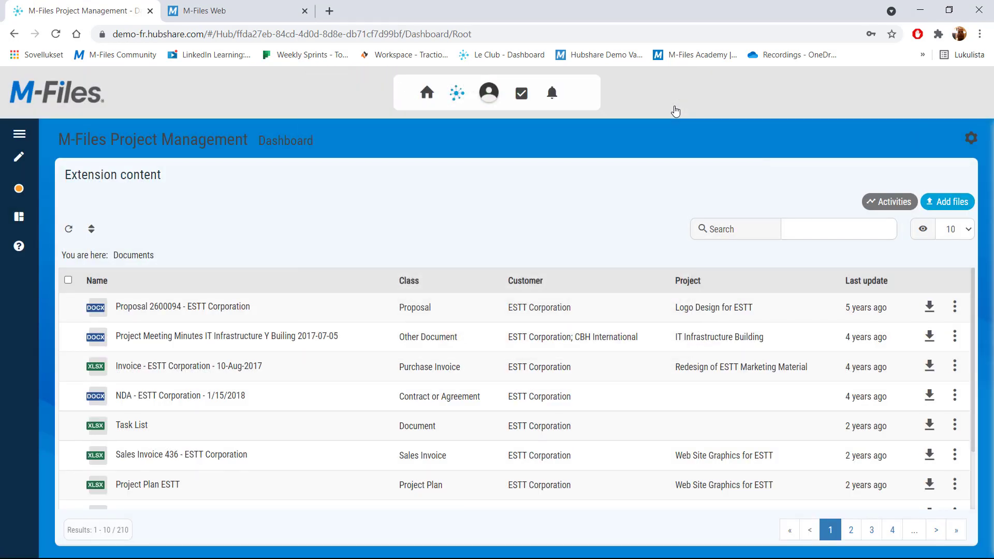
Search the widget for 7522 and view the properties of the uploaded agreement.
{"action": "left_click", "coordinate": [816, 229]}
{"action": "type", "text": "7522"}
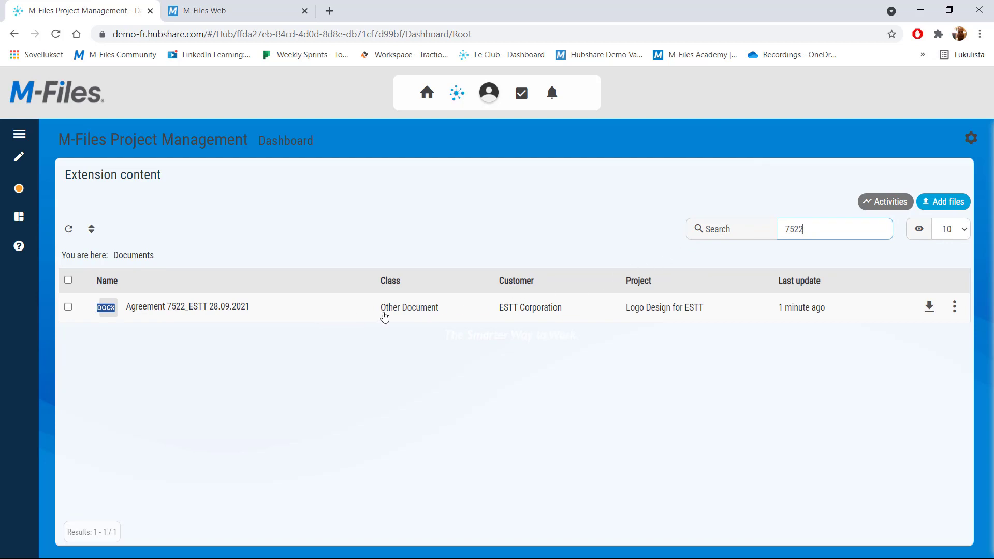
{"action": "left_click", "coordinate": [955, 307]}
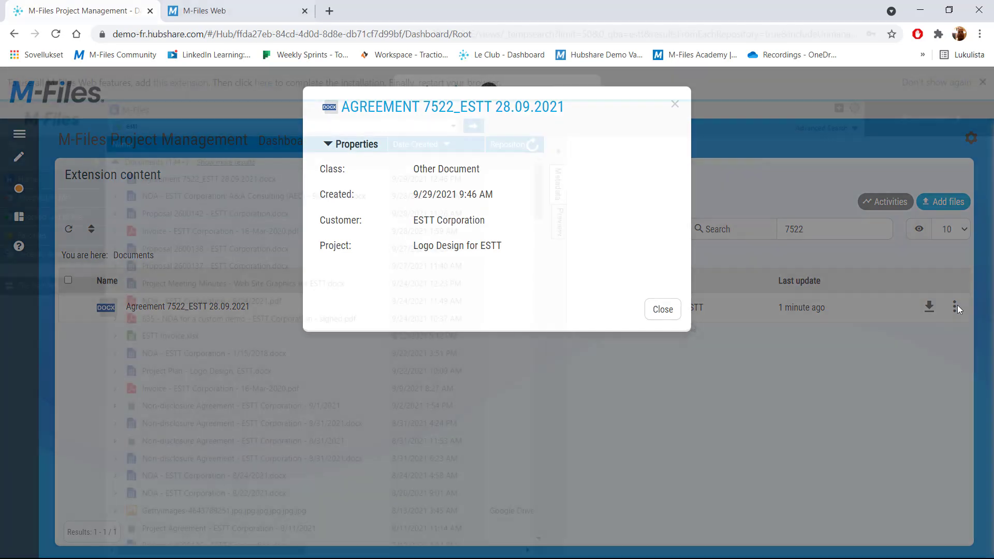